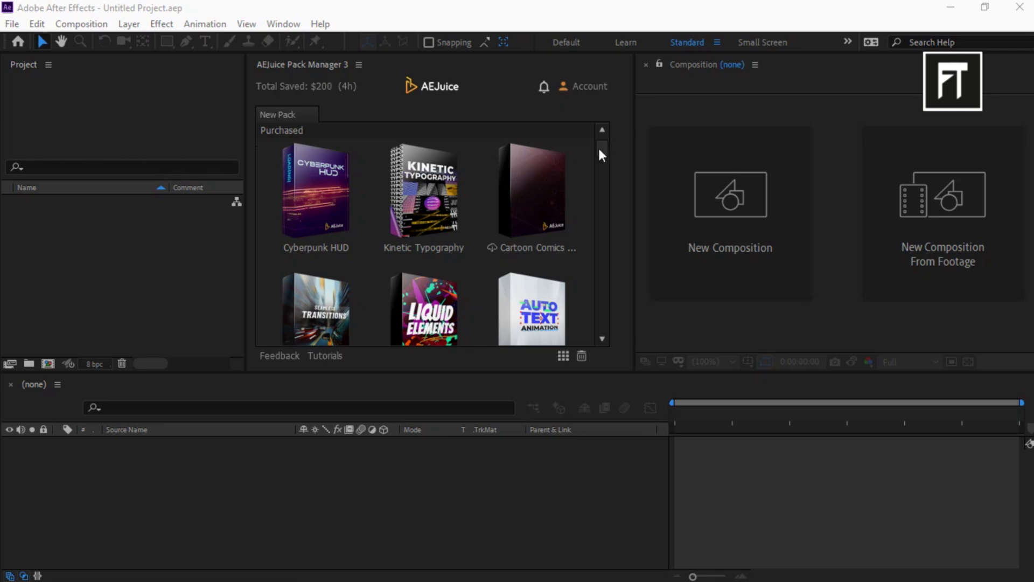
left_click_drag(598, 146, 601, 133)
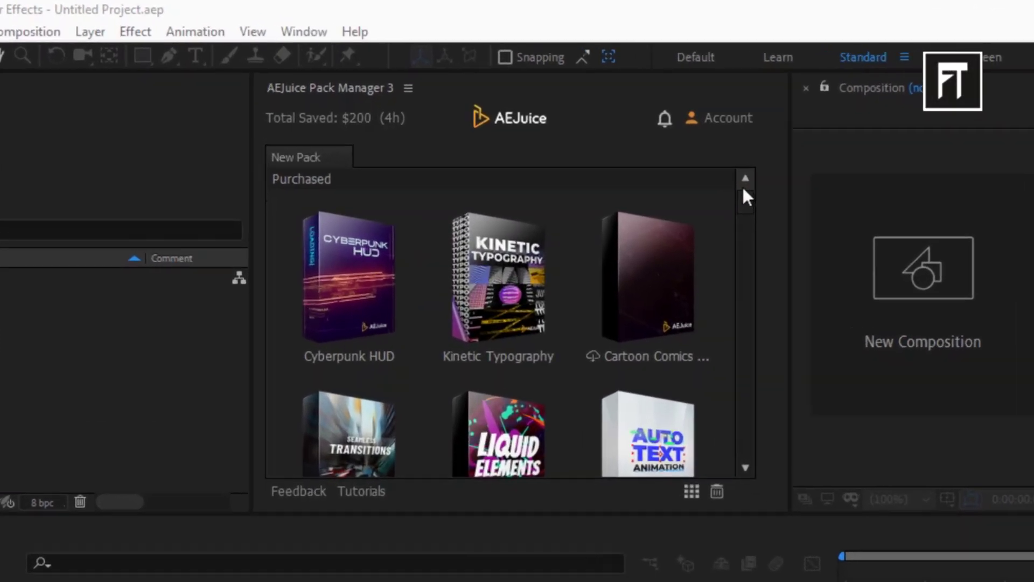
Check the Window menu's panel list while the AEJuice Pack Manager loads, then dismiss it.
left_click(295, 33)
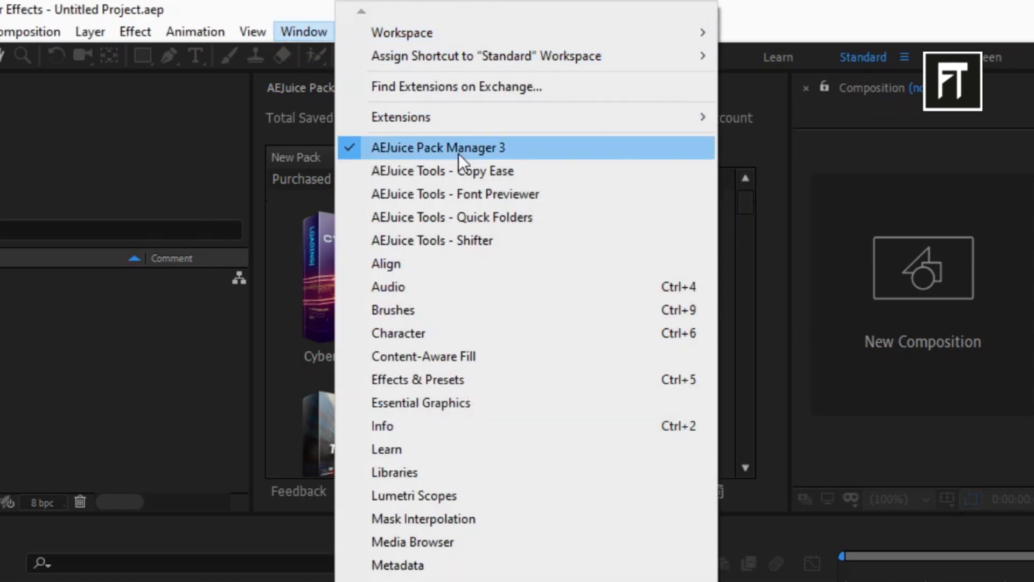
left_click(734, 145)
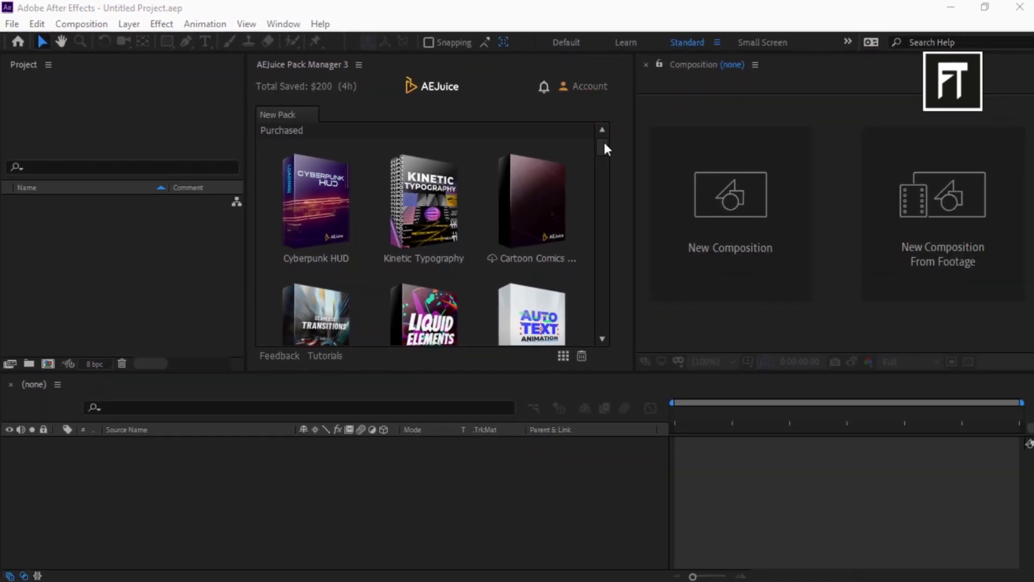
left_click_drag(606, 143, 613, 268)
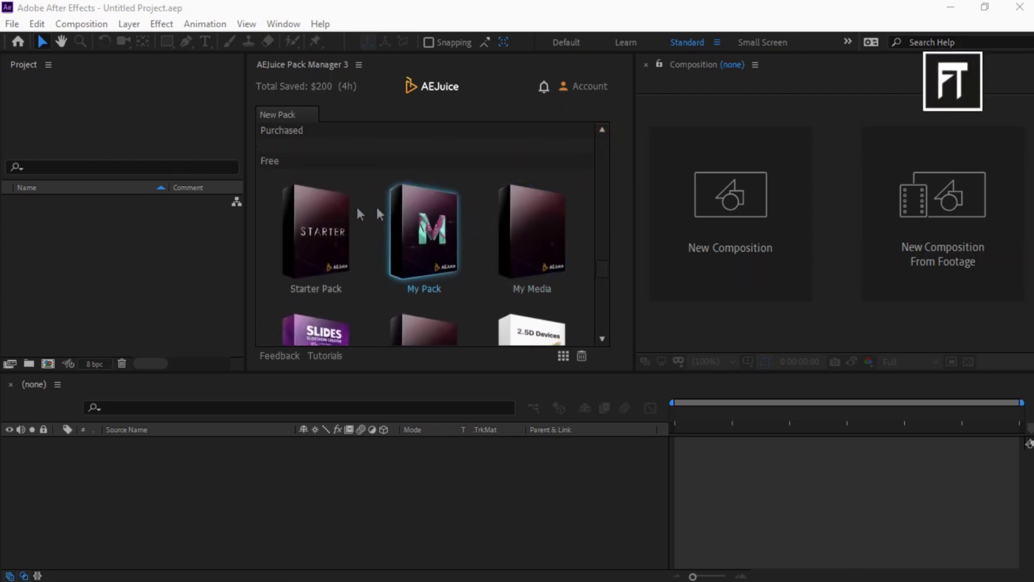
left_click_drag(602, 270, 603, 146)
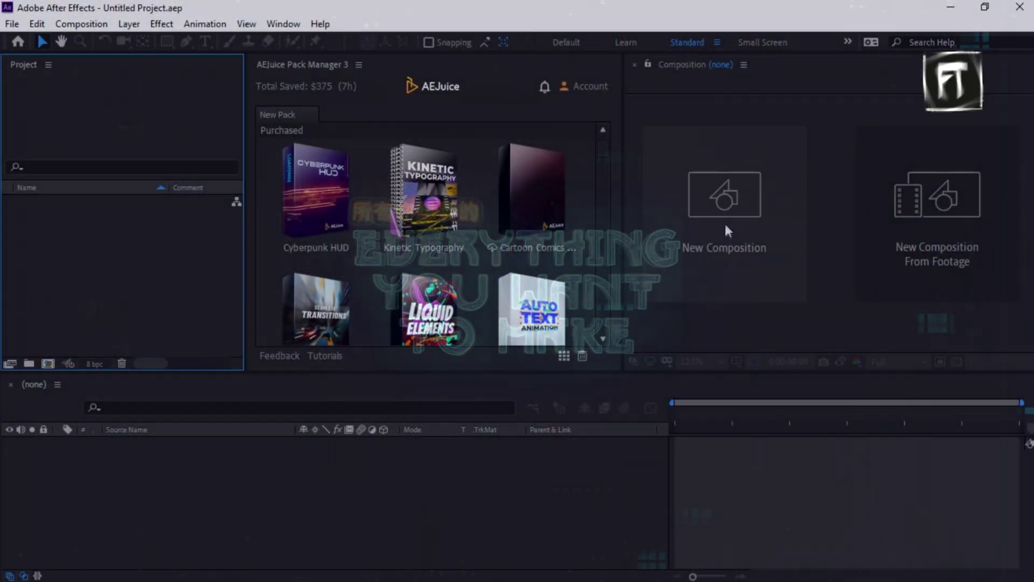
Create a 1920×1080 Comp 1 with default settings and fit it in the viewer.
left_click(716, 231)
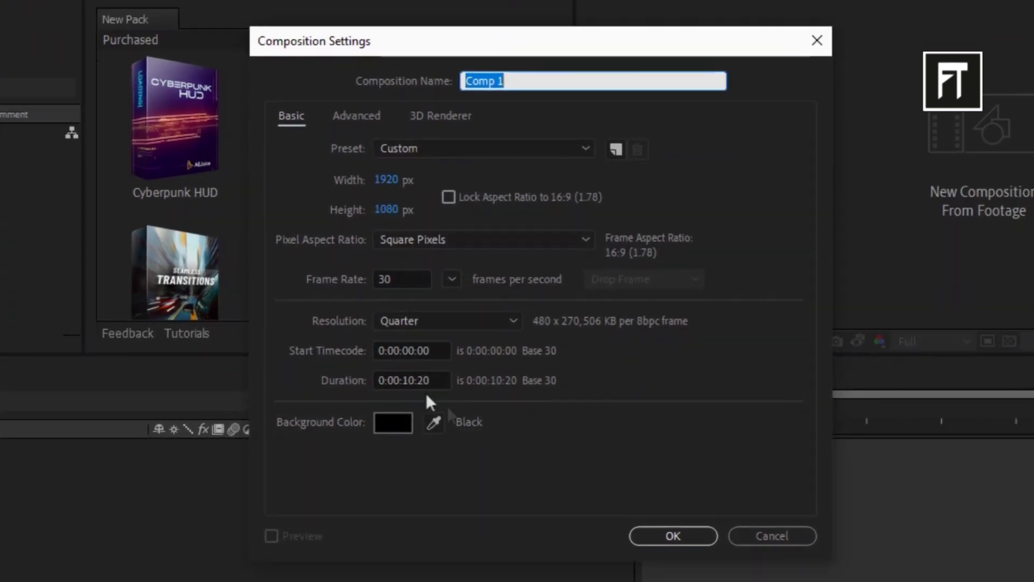
left_click(669, 537)
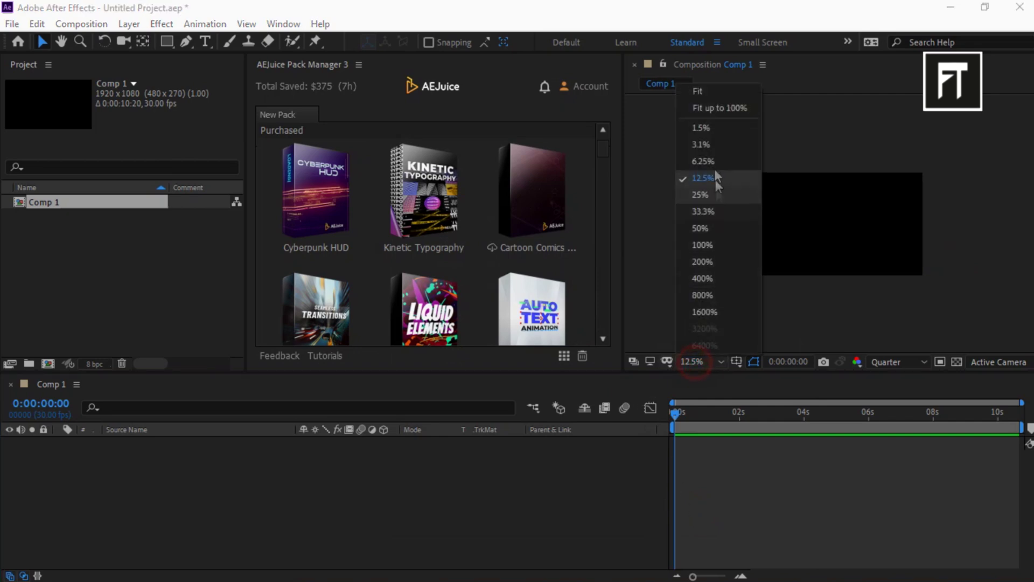
left_click(703, 93)
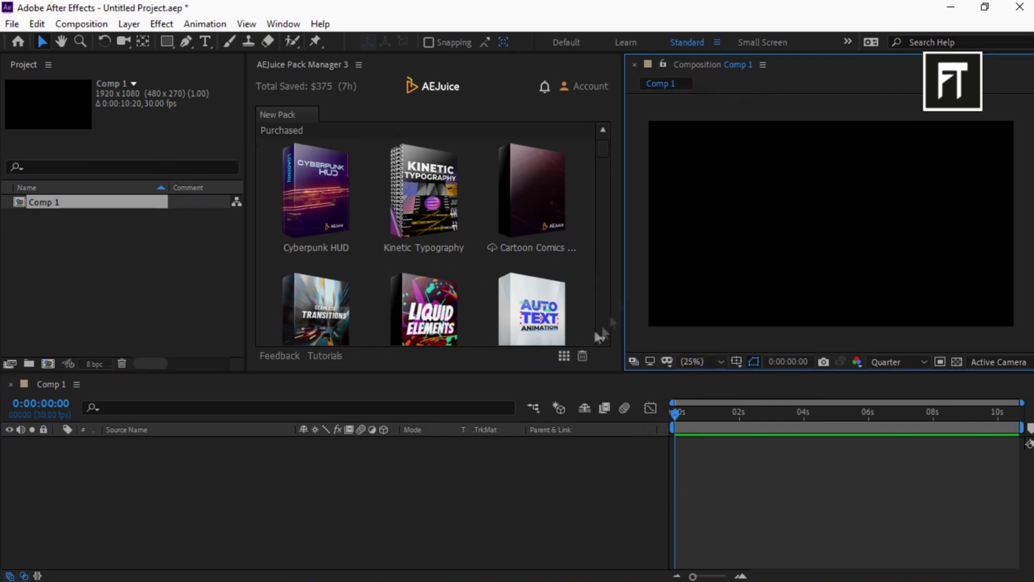
Open the Cyberpunk HUD pack and browse to its Backgrounds Horizontal assets.
left_click(317, 200)
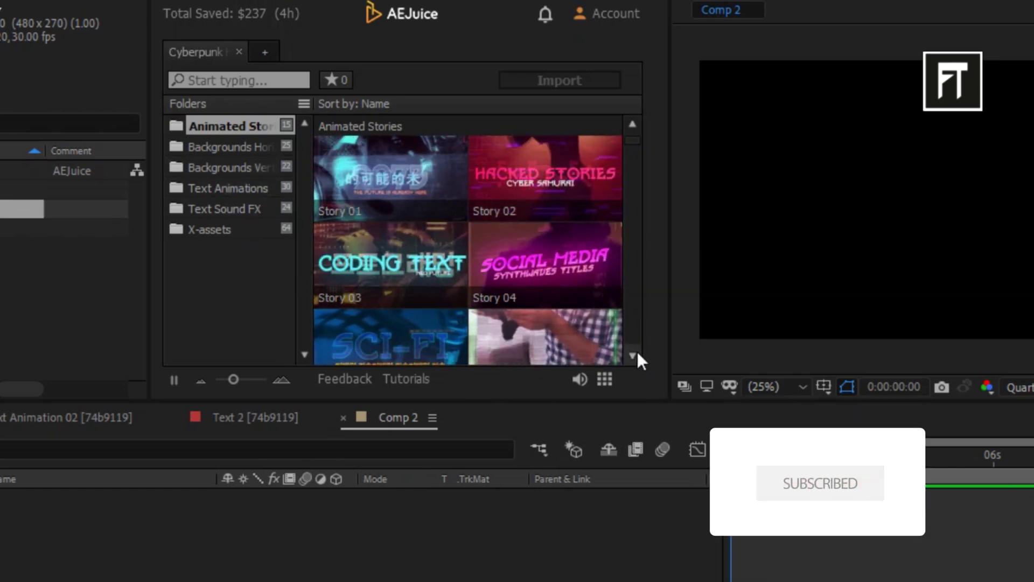
left_click(636, 353)
left_click(637, 354)
left_click(637, 352)
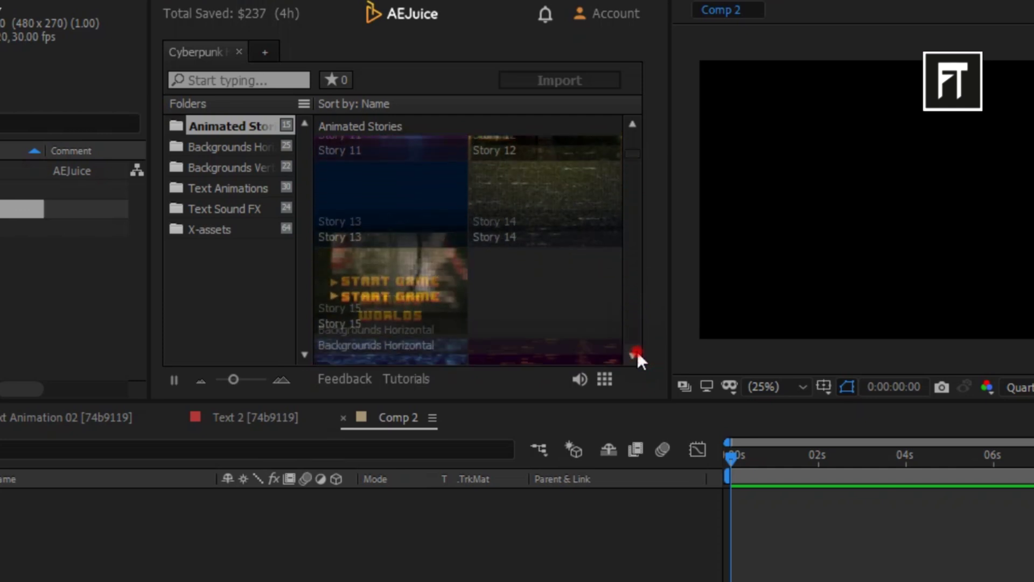
left_click(637, 353)
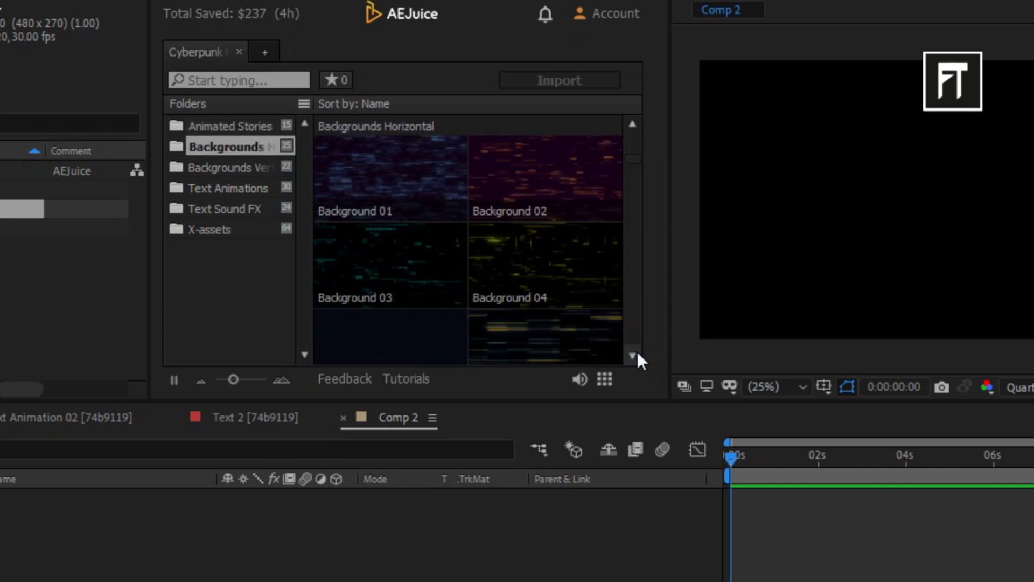
left_click(637, 354)
left_click(638, 354)
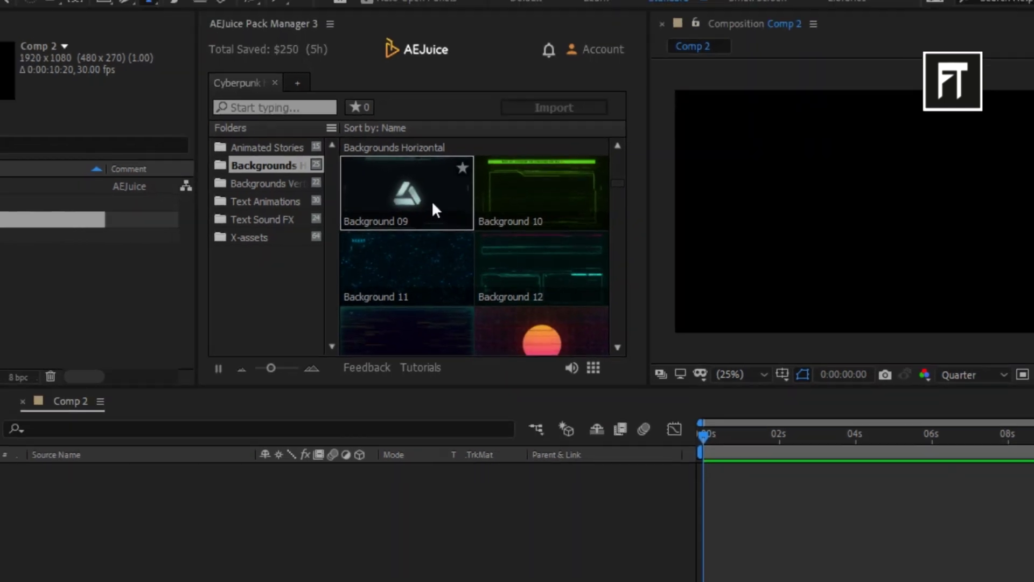
Add Background 09 to the Comp 2 timeline, preview it, and scrub to a clear logo frame.
mouse_move(432, 207)
left_mouse_down()
mouse_move(300, 489)
mouse_move(284, 460)
left_mouse_up()
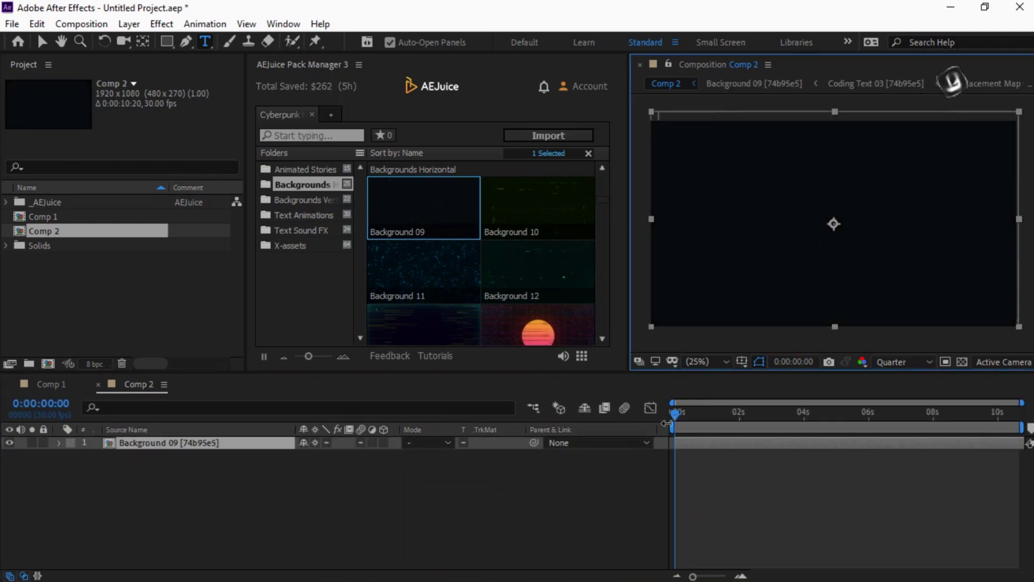
key("space")
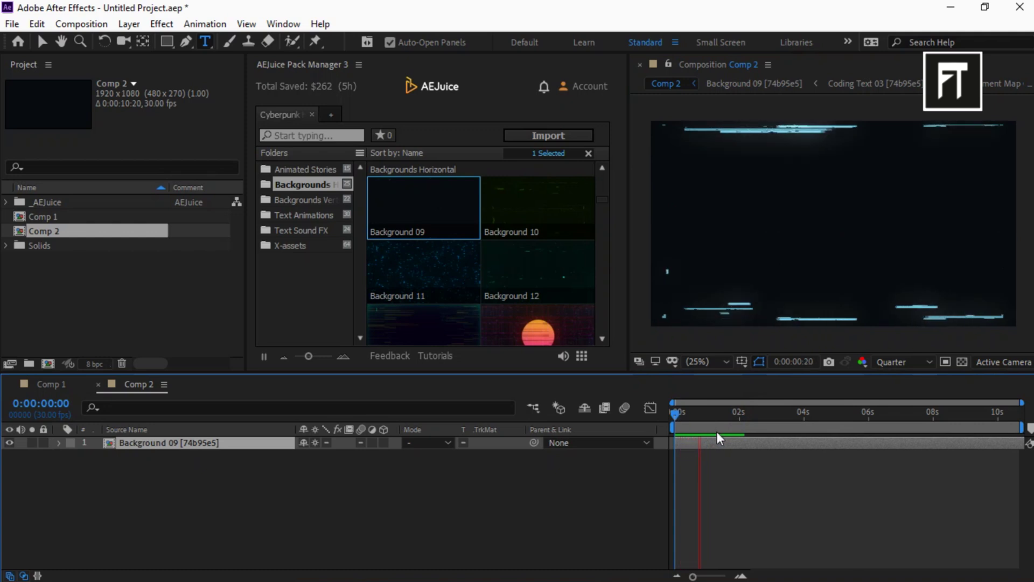
key("space")
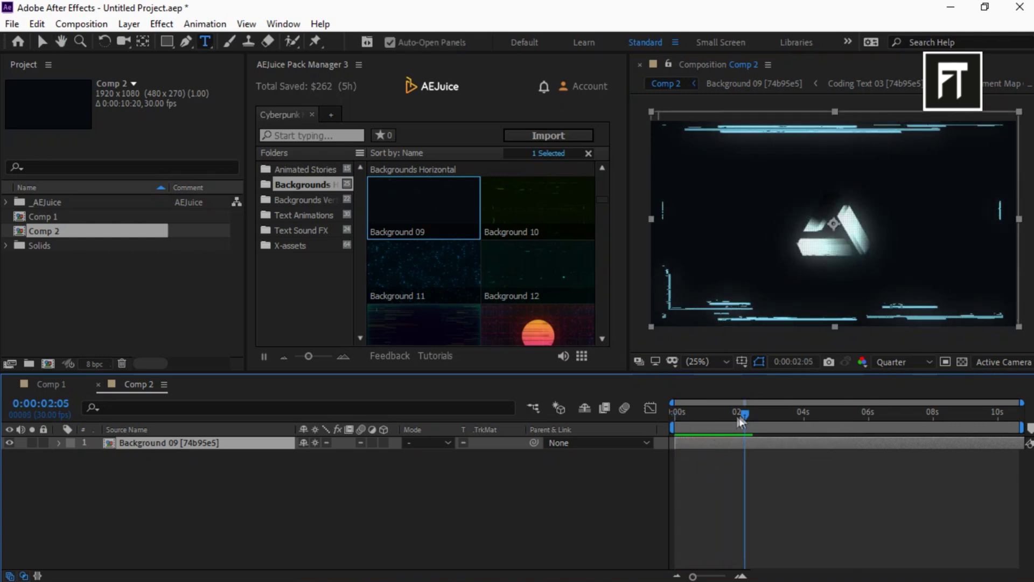
left_click_drag(743, 414, 711, 414)
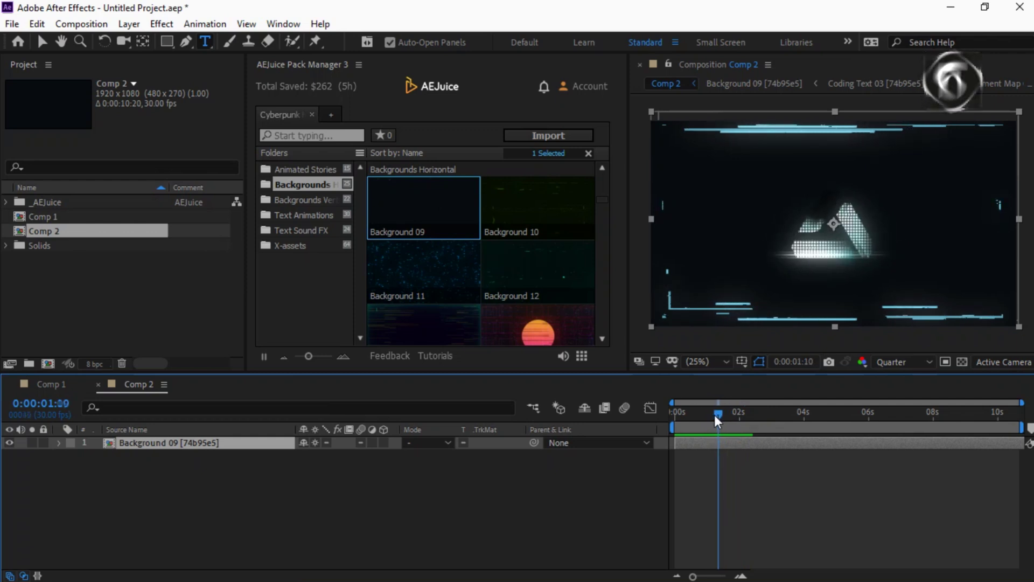
left_click_drag(711, 414, 715, 415)
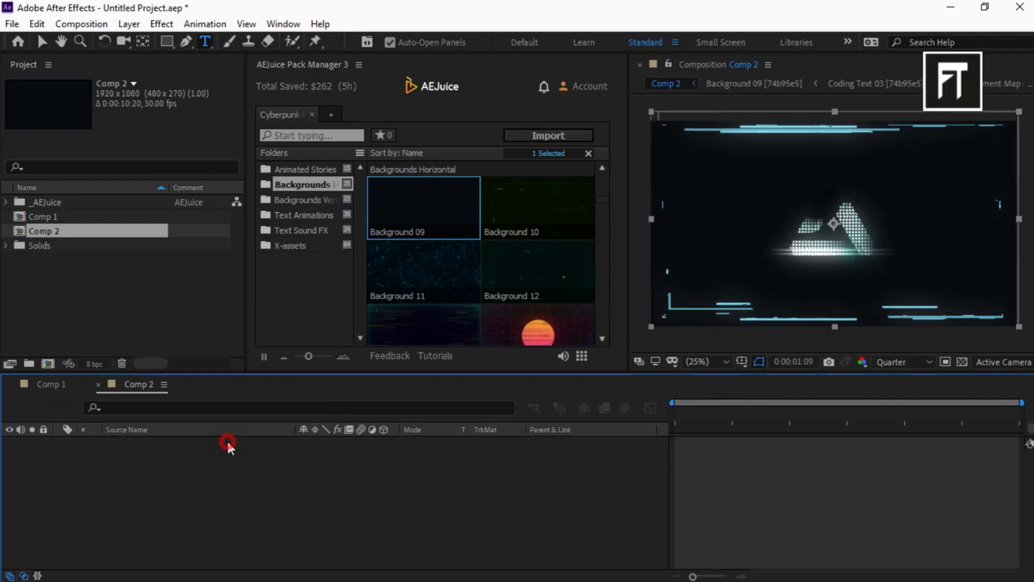
Inside Background 09, reveal shy layers, open Your Logo, and hide the abstract logo - 2 layer.
double_click(227, 445)
left_click(225, 442)
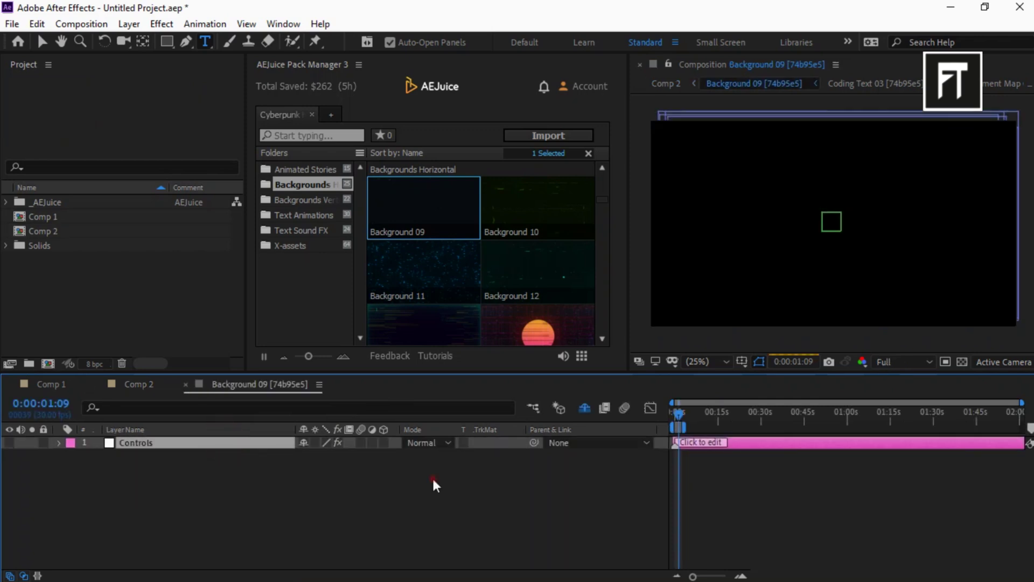
left_click(586, 407)
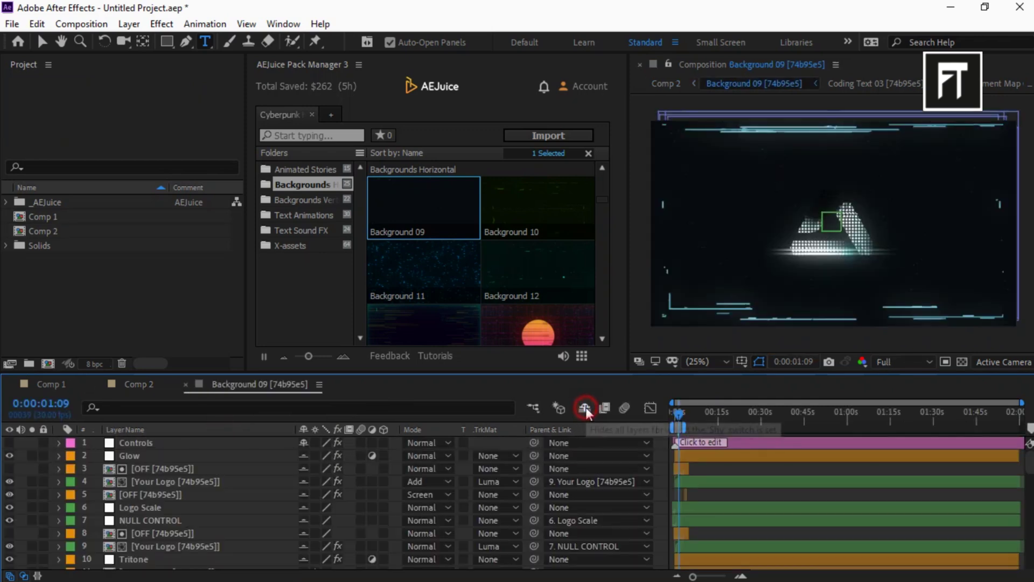
double_click(193, 482)
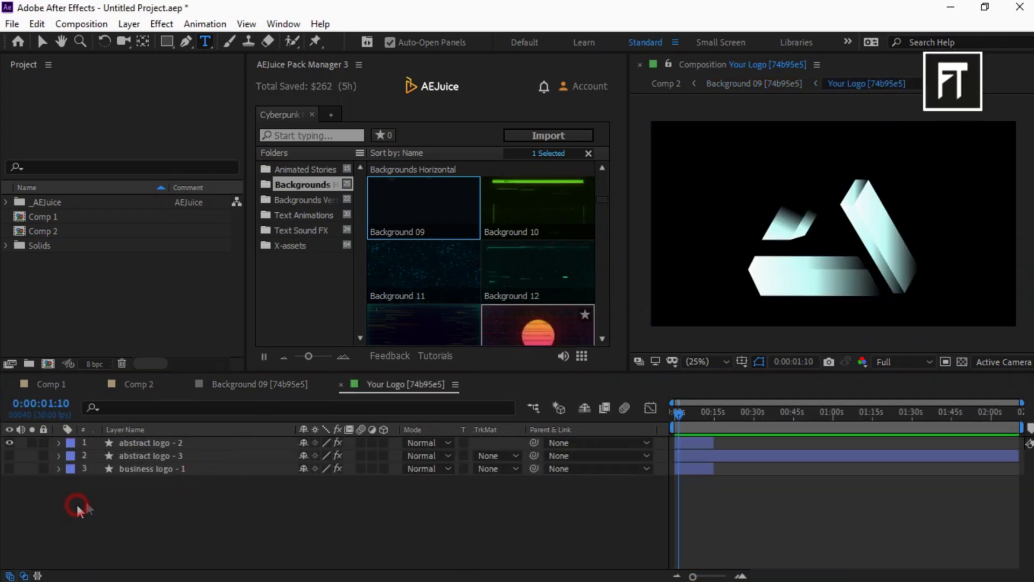
left_click(142, 445)
left_click(9, 442)
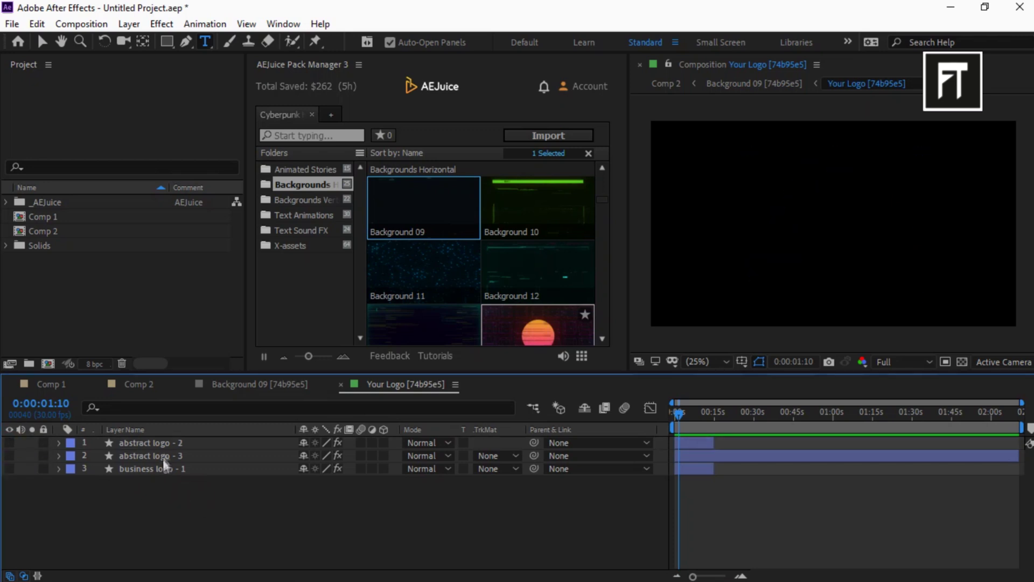
Import the yellow star PNG into Your Logo, scale it to 78%, and return to Comp 2.
left_click_drag(647, 549, 94, 323)
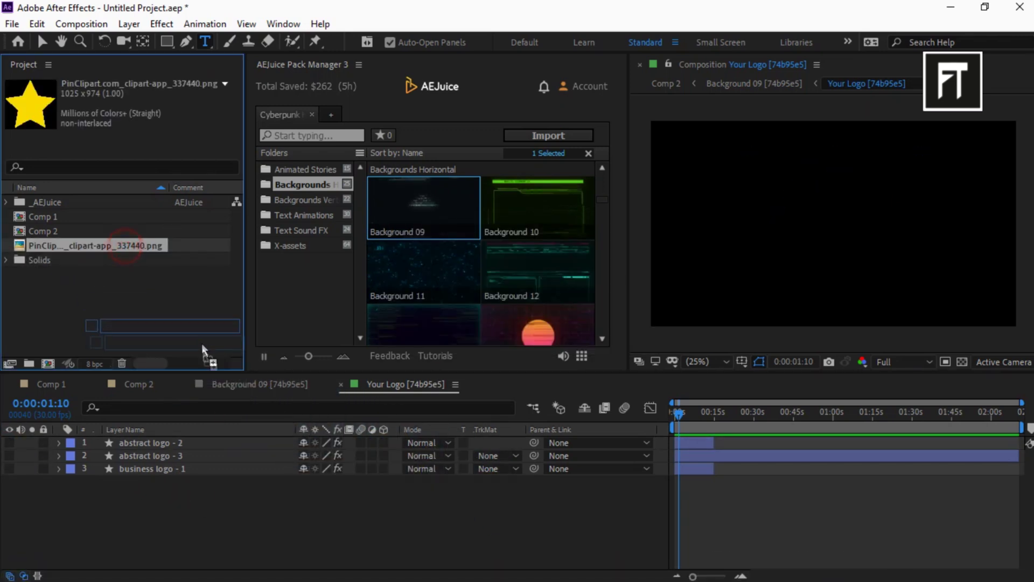
left_click_drag(217, 437, 220, 438)
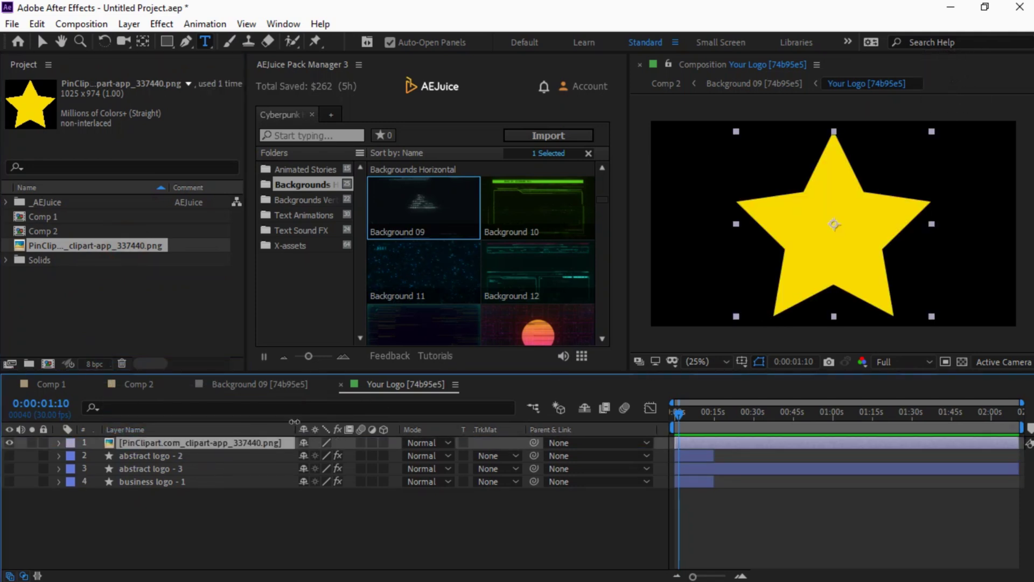
key("s")
left_click_drag(327, 456, 319, 455)
left_click(290, 525)
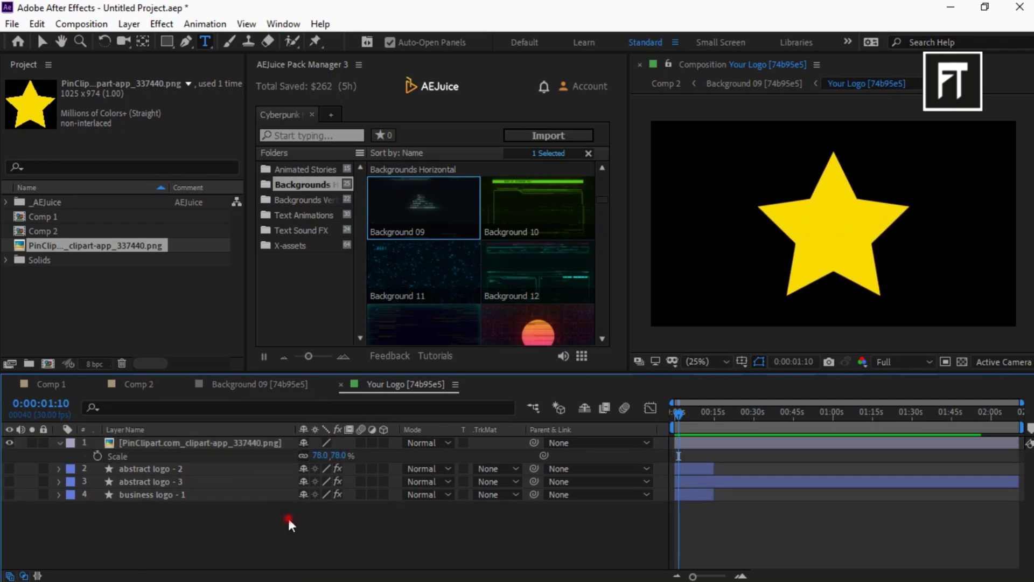
left_click(138, 385)
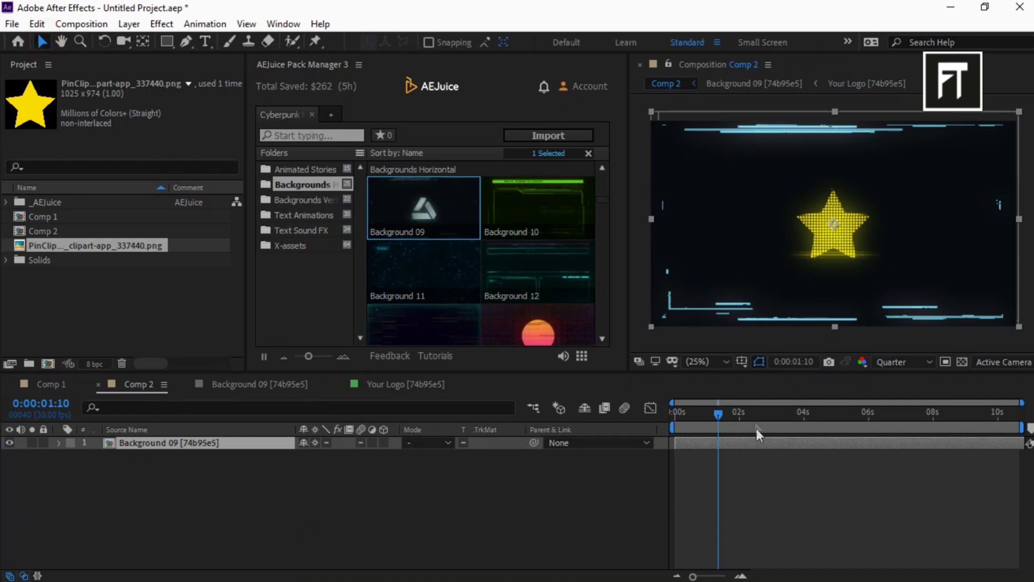
End Comp 2's work area near 5.5 seconds, preview the glowing star, then switch to Comp 1.
left_click_drag(719, 413, 654, 422)
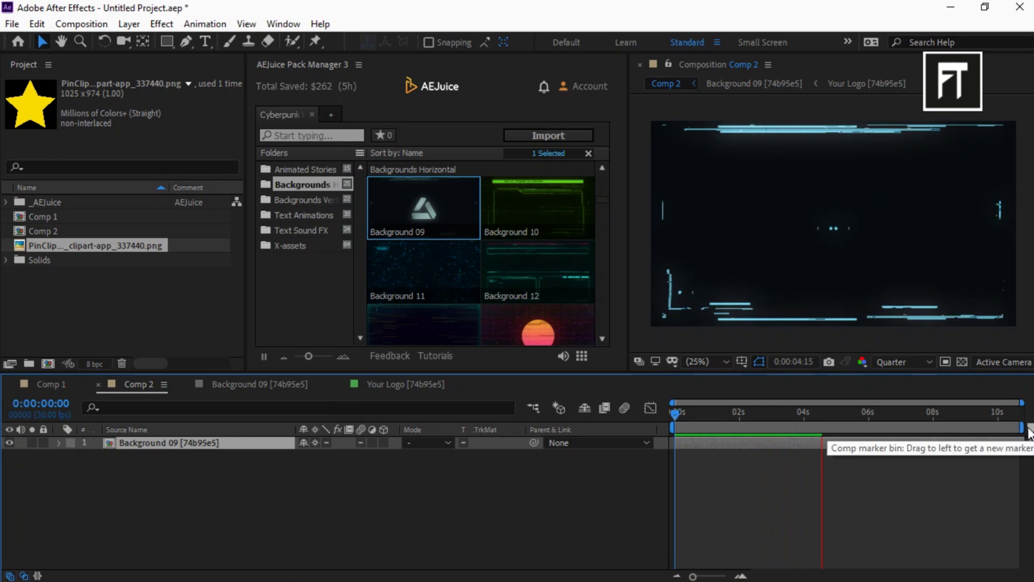
left_click_drag(1026, 427, 850, 428)
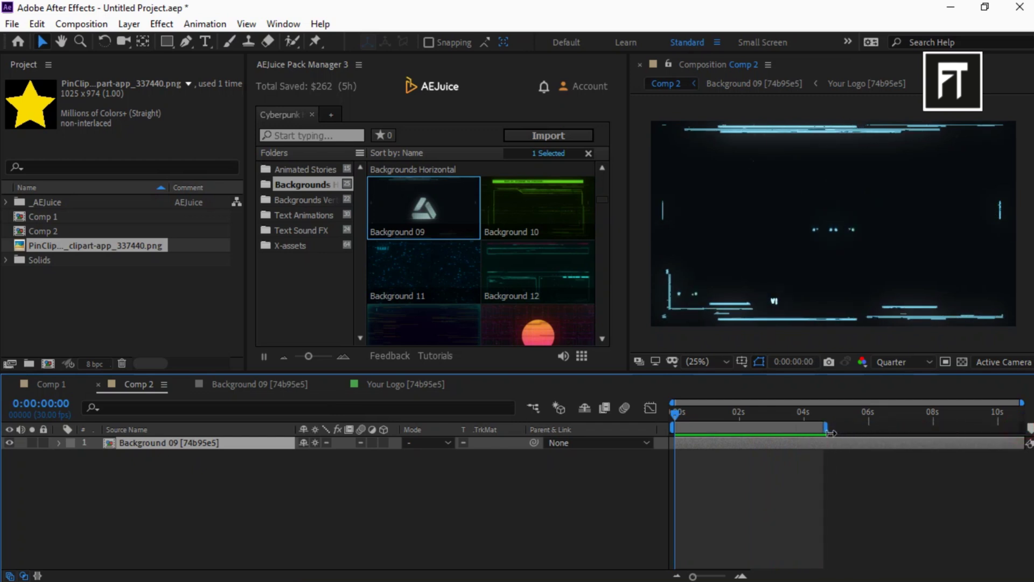
key("space")
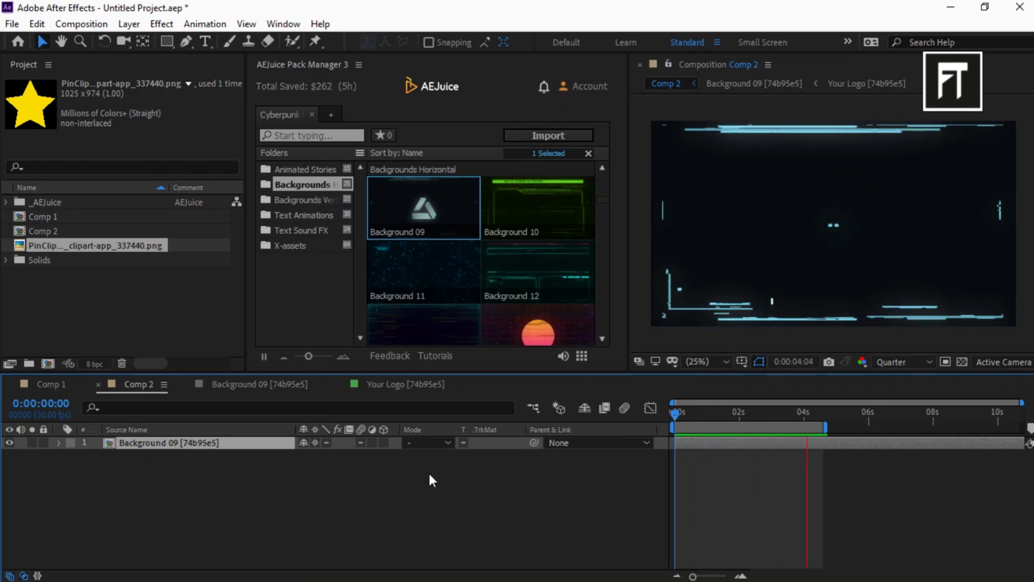
left_click(391, 490)
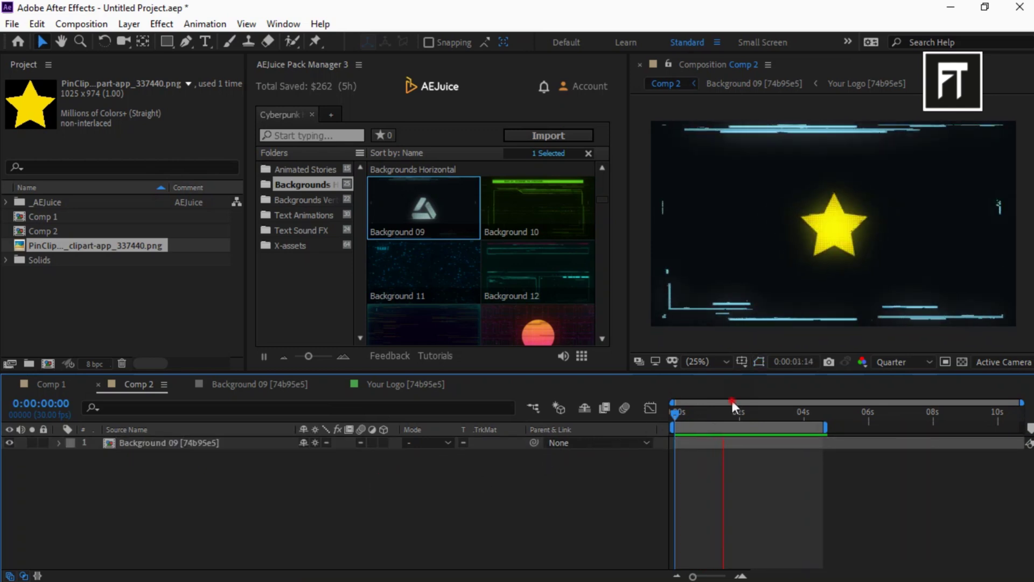
left_click_drag(723, 412, 696, 411)
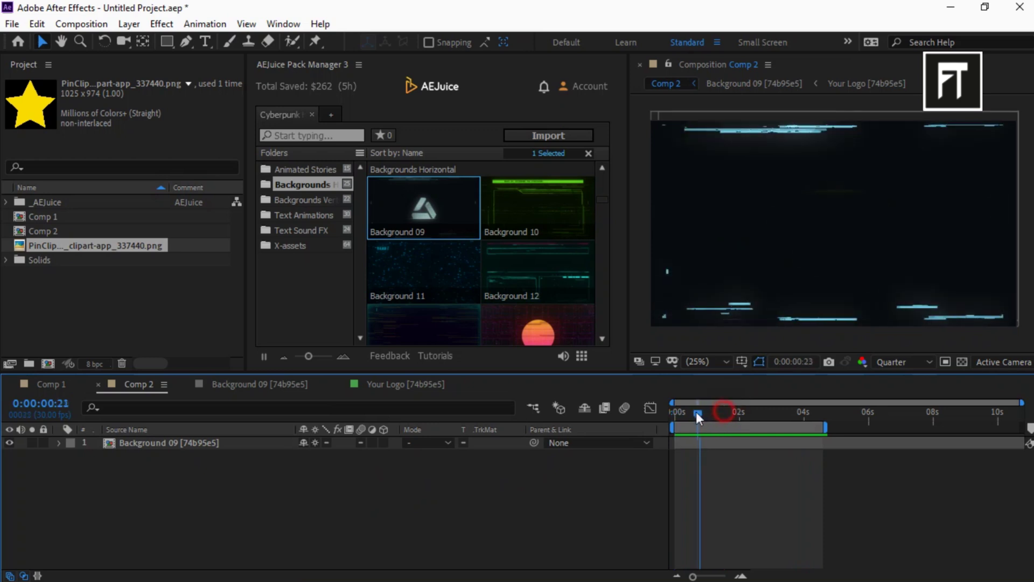
left_click(197, 445)
left_click(51, 383)
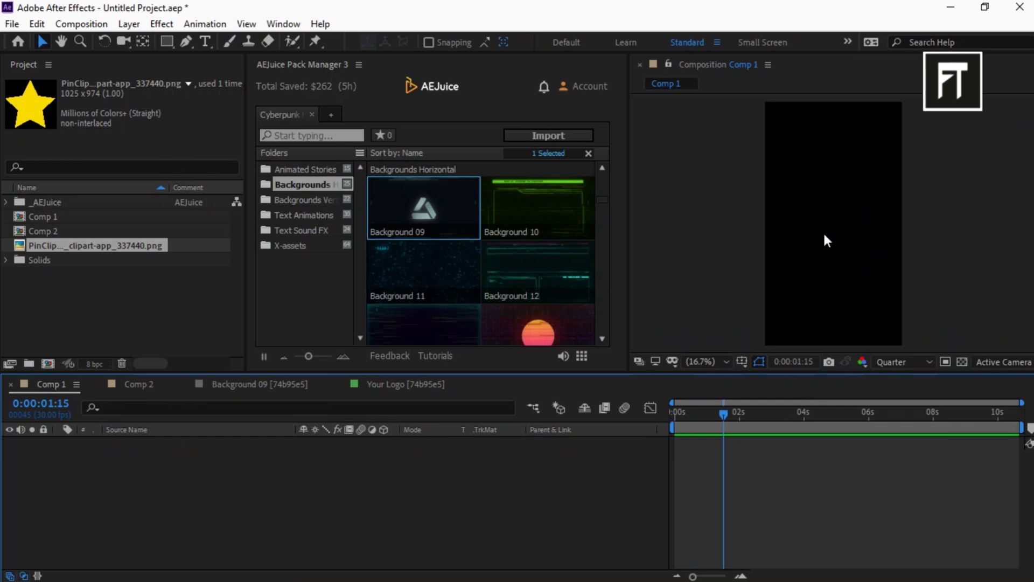
Import Story 10 from Cyberpunk Animated Stories into Comp 1 and preview it from the start.
left_click(601, 170)
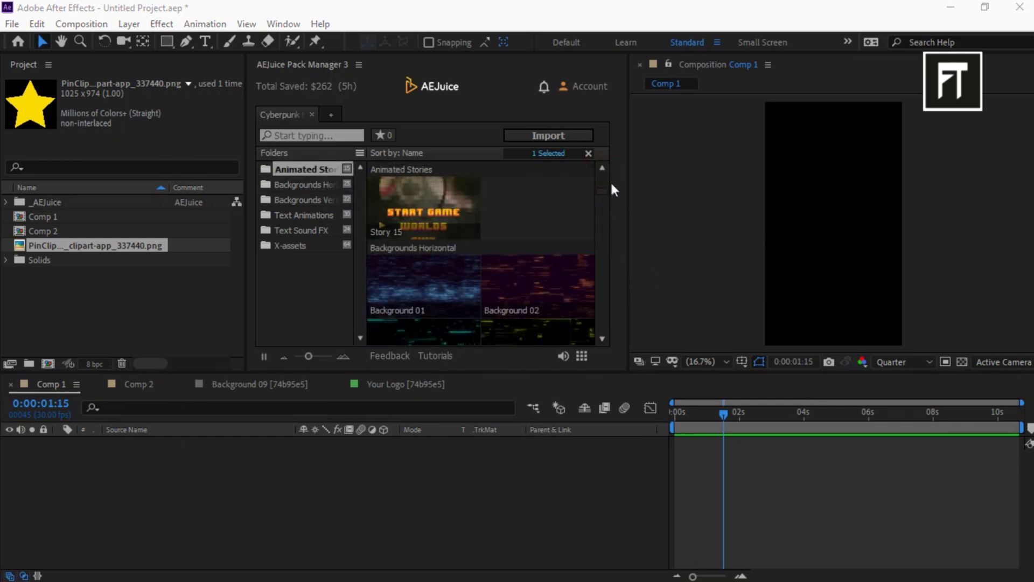
left_click(603, 170)
scroll(605, 172, "down", 1)
double_click(550, 211)
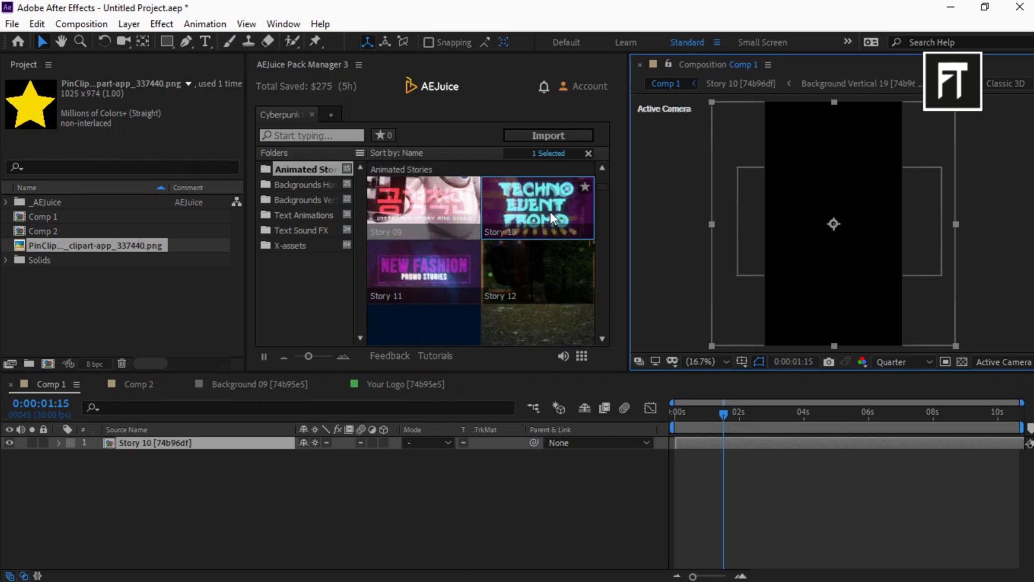
left_click_drag(712, 410, 671, 418)
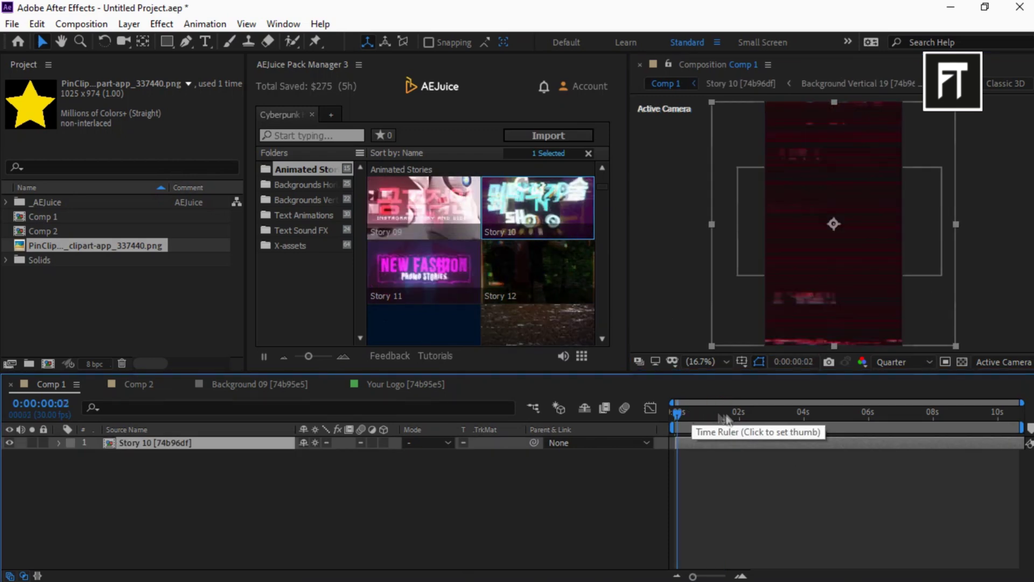
key("space")
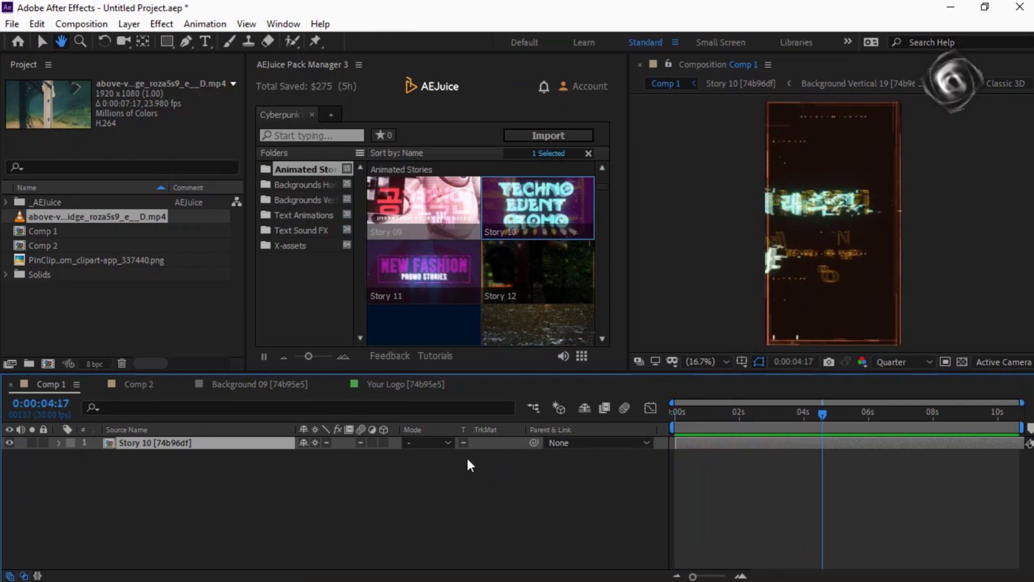
key("space")
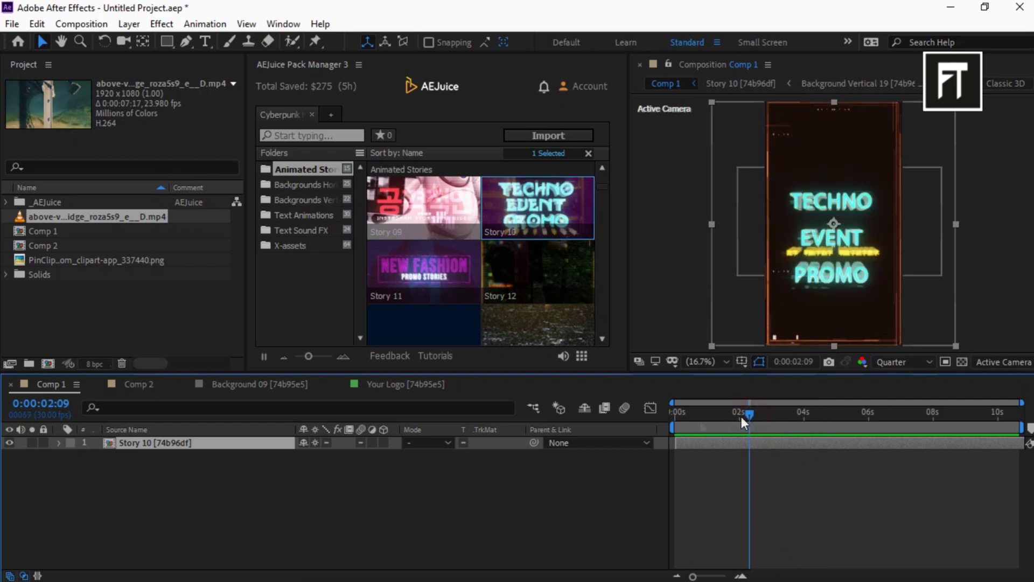
Put the bridge mp4 footage inside Story 10's Image 10 placeholder and view it in Story 10.
left_click(90, 516)
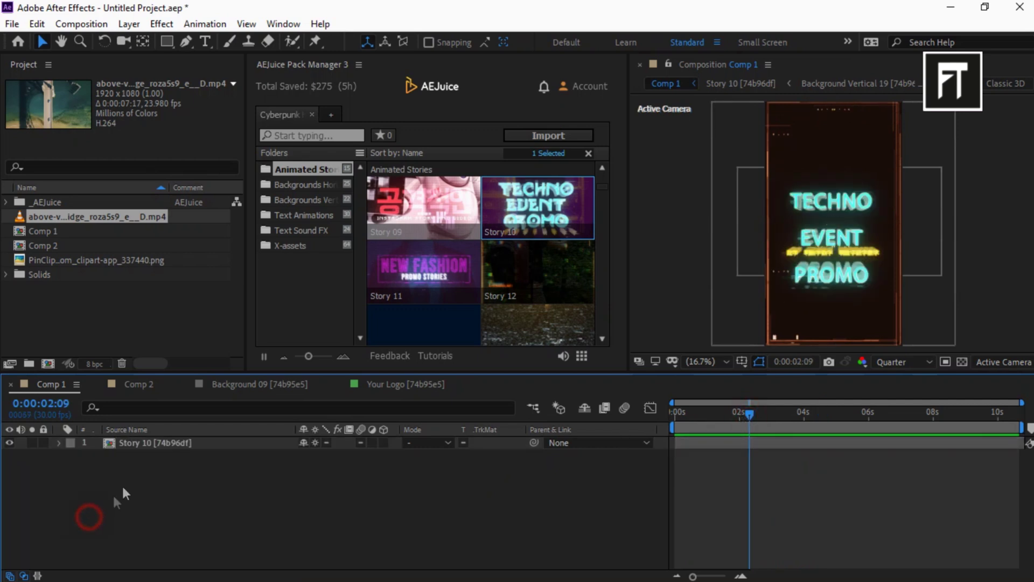
left_click(159, 443)
double_click(159, 442)
left_click(176, 454)
double_click(189, 483)
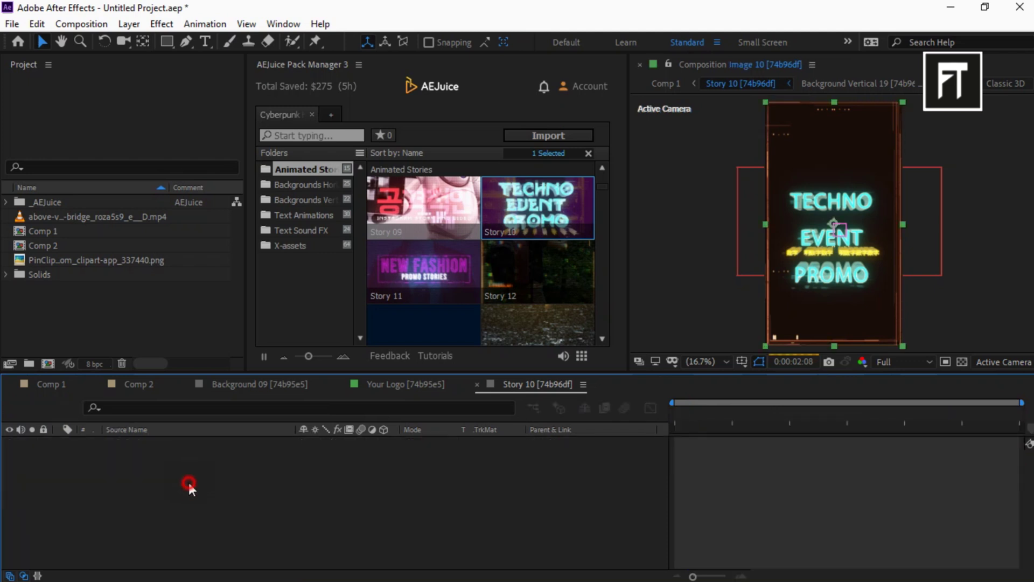
left_click(71, 227)
left_click(113, 218)
left_click_drag(113, 218, 150, 492)
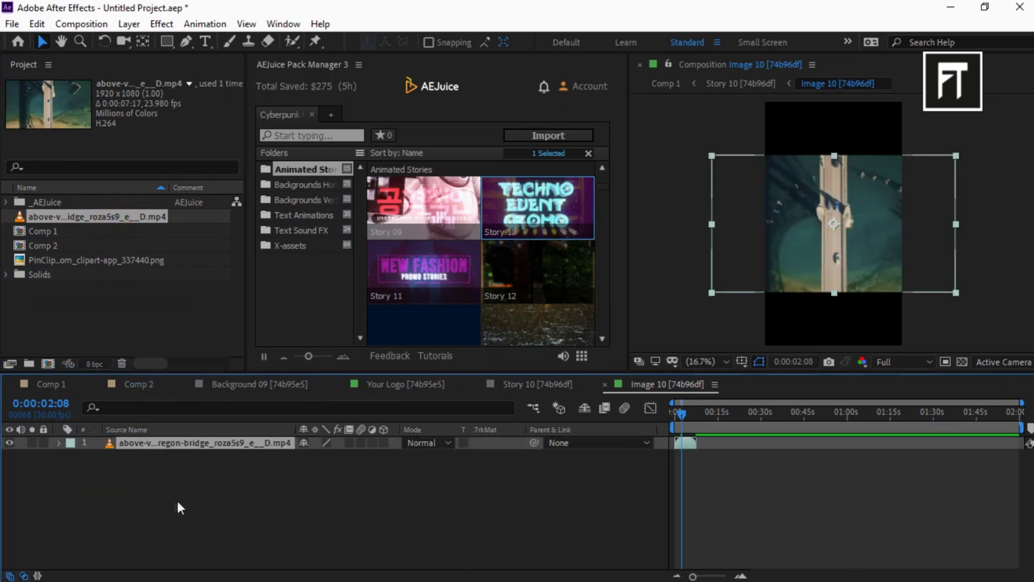
left_click(544, 384)
left_click(708, 416)
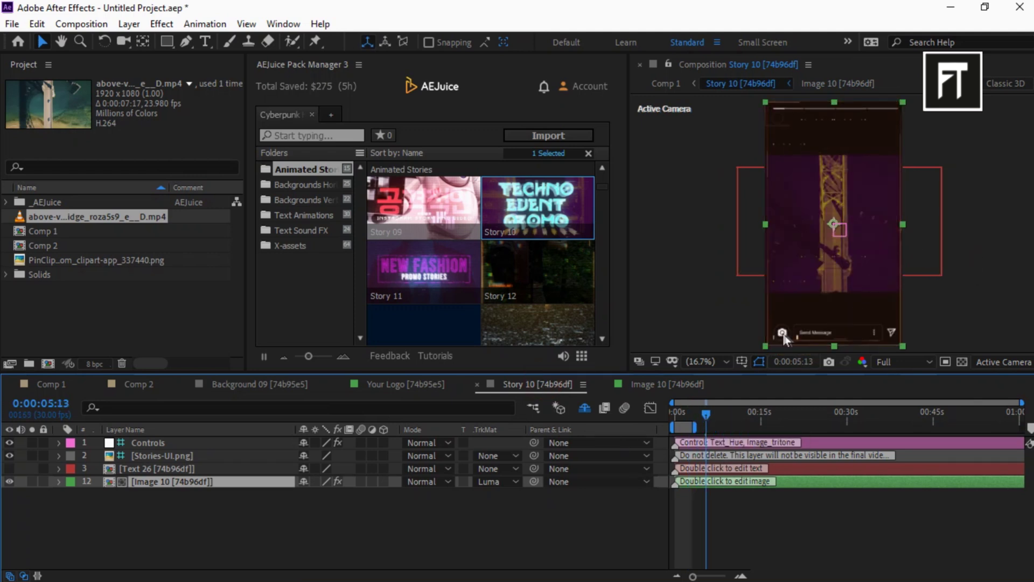
Change the TECHNO title line in Text 26 to CYBERSALE, then return to Comp 1.
double_click(172, 469)
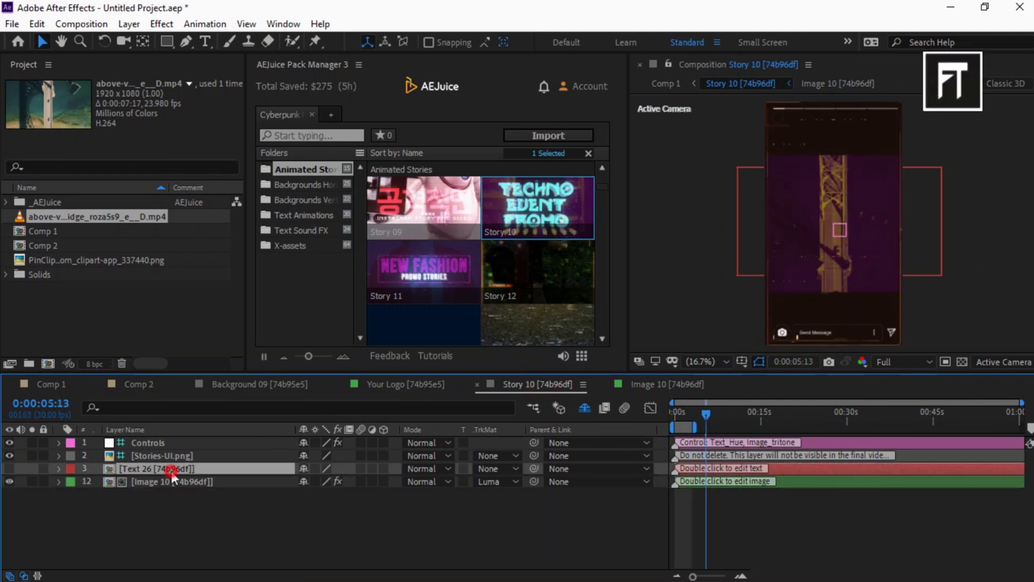
double_click(133, 480)
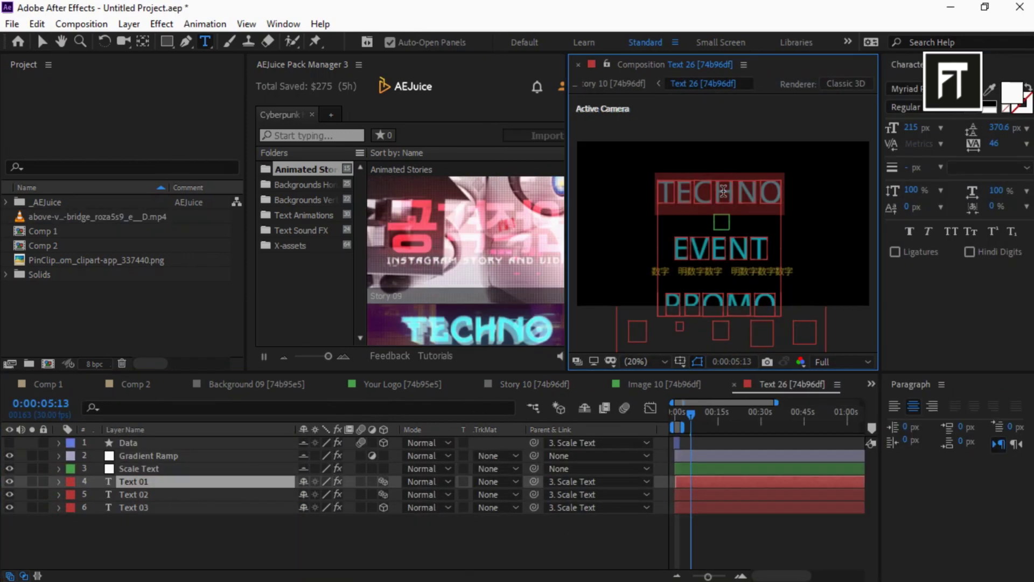
type("cybersale")
left_click_drag(673, 308, 629, 308)
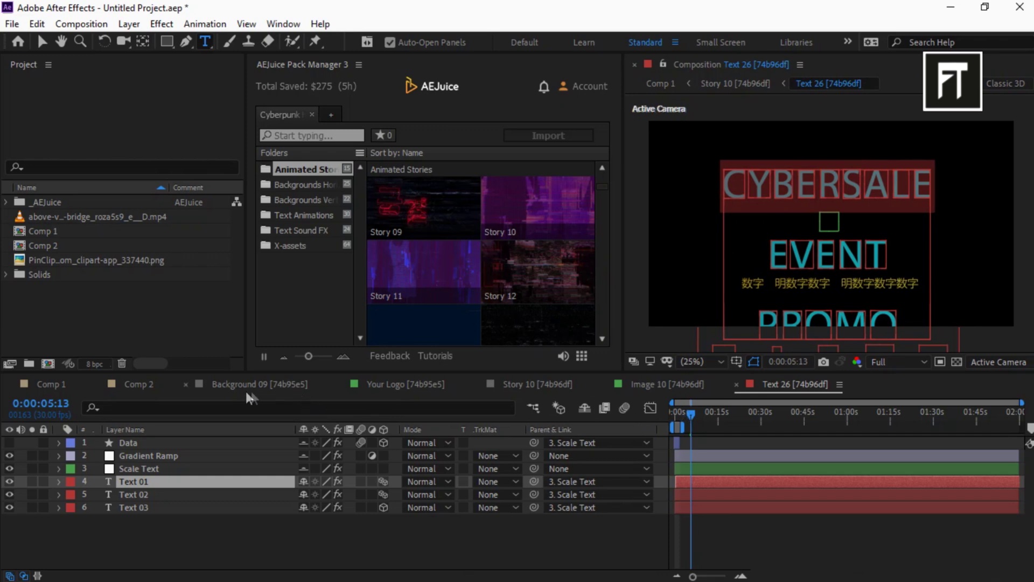
left_click(52, 384)
End Comp 1's work area at about 6 seconds and preview the CYBERSALE story from the start.
key("Home")
key("space")
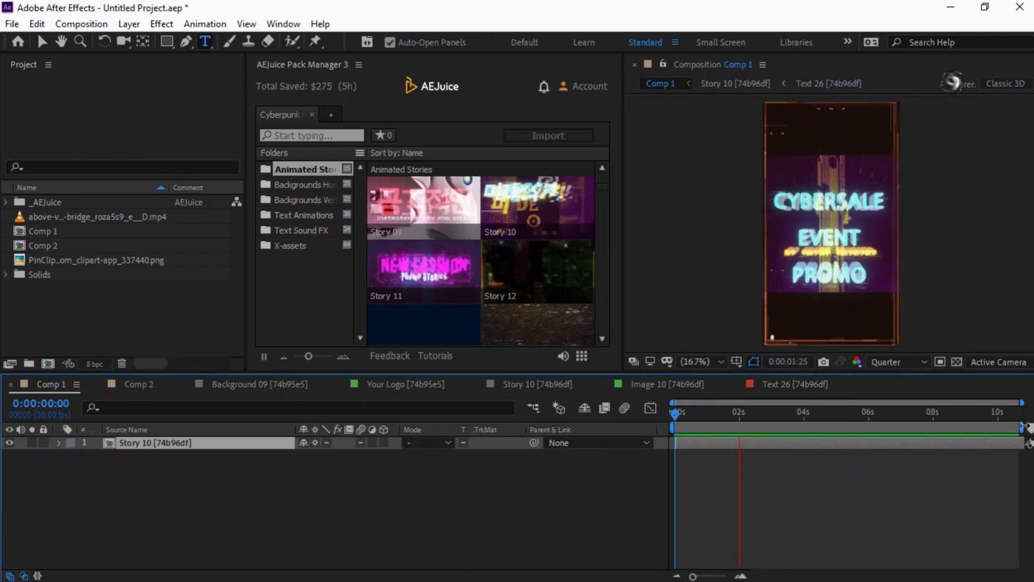
left_click_drag(1025, 425, 869, 426)
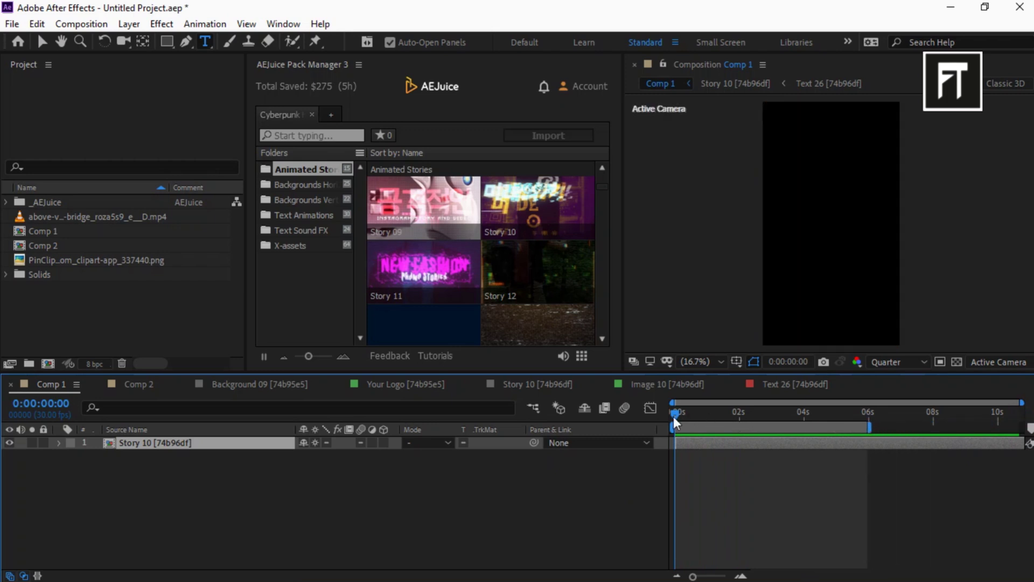
left_click_drag(680, 419, 665, 417)
key("space")
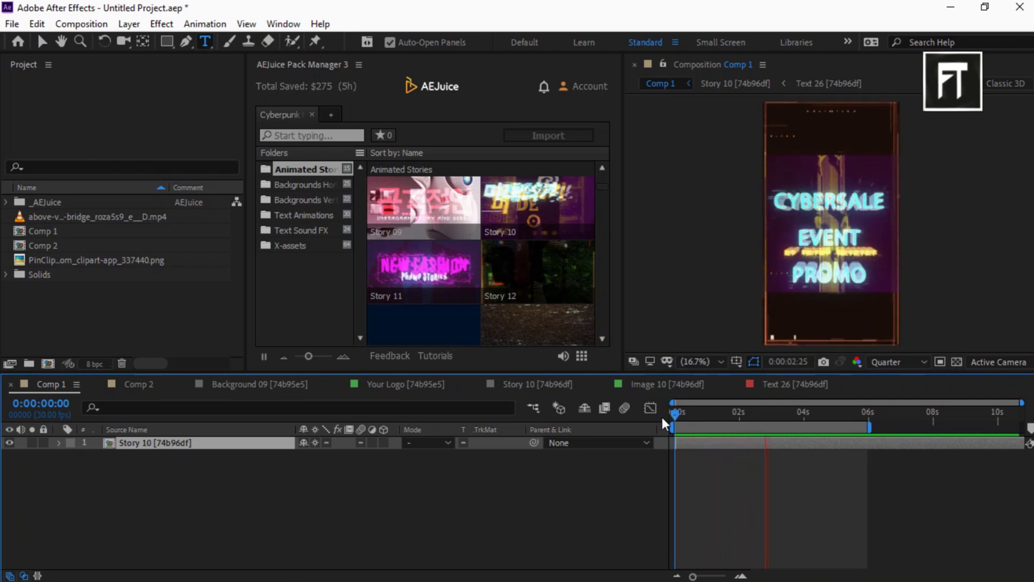
scroll(602, 181, "up", 5)
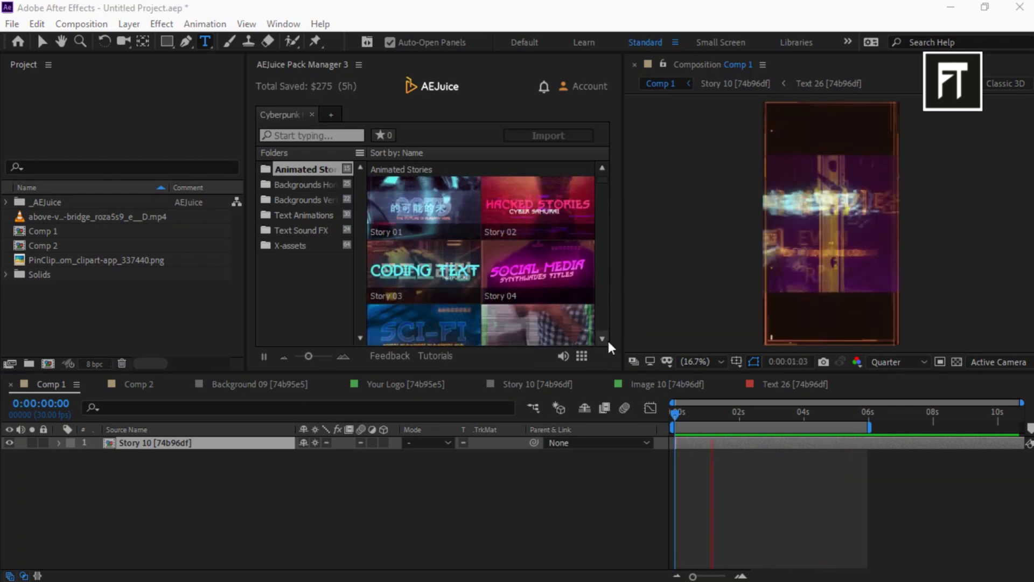
scroll(555, 289, "down", 3)
scroll(554, 288, "down", 5)
scroll(555, 289, "down", 5)
scroll(554, 289, "down", 5)
scroll(554, 288, "down", 5)
scroll(555, 288, "down", 5)
scroll(554, 289, "down", 5)
scroll(555, 289, "down", 3)
scroll(555, 291, "down", 3)
Audition Text Sound FX 01 and another Cyberpunk text sound effect.
left_click(413, 214)
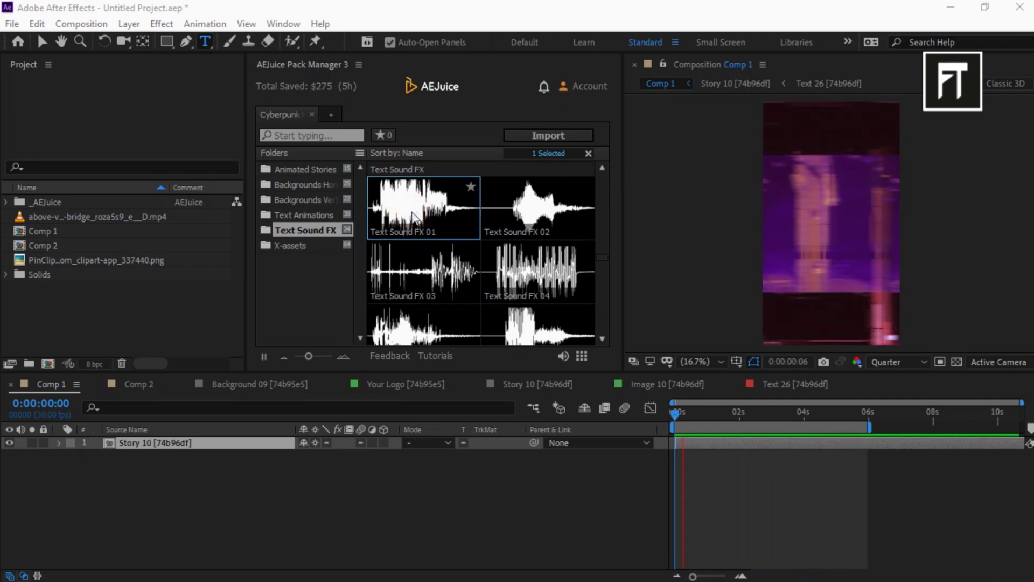
left_click(546, 212)
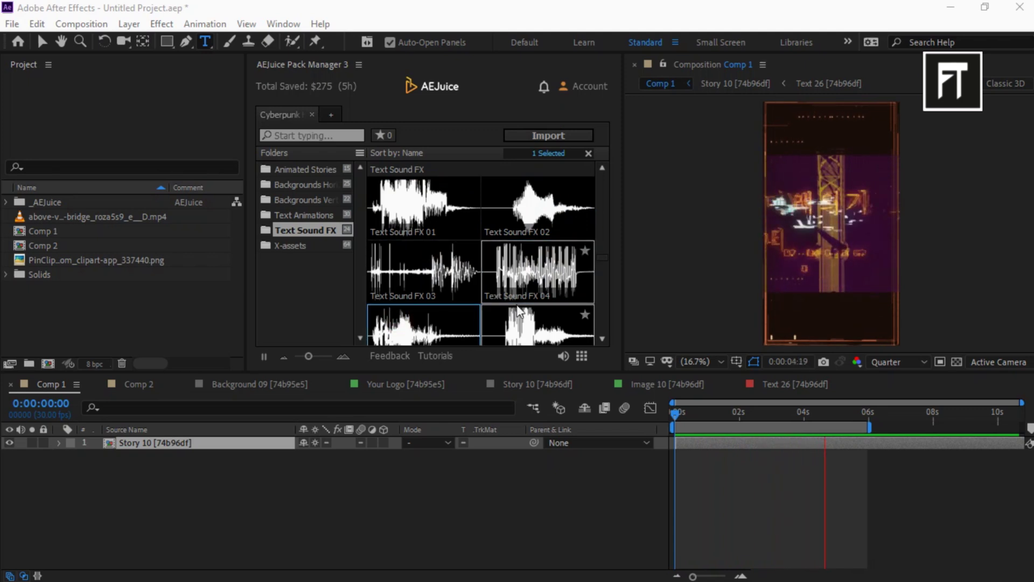
scroll(556, 283, "up", 5)
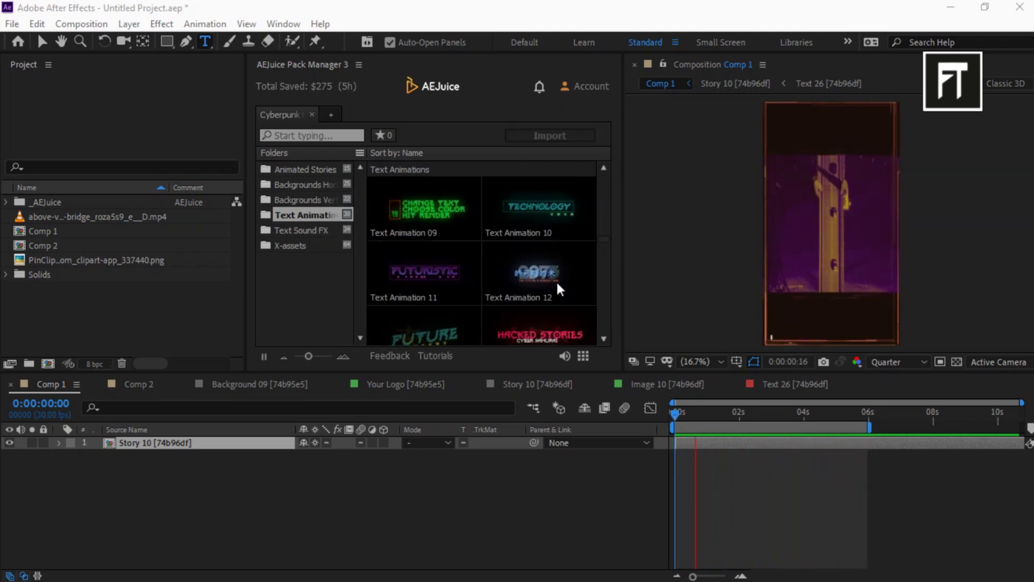
scroll(556, 283, "down", 2)
scroll(556, 283, "down", 1)
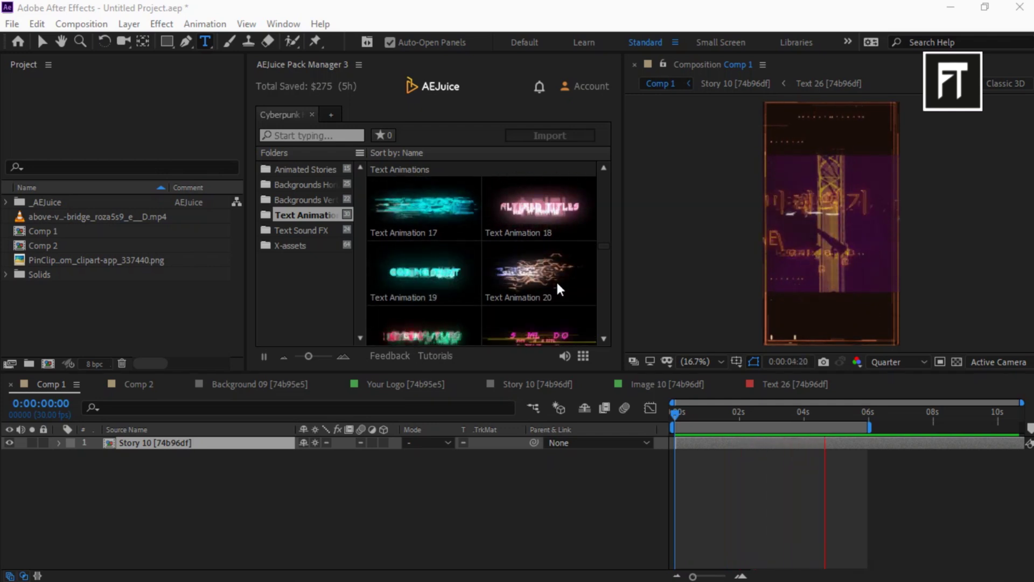
scroll(557, 280, "down", 2)
scroll(557, 280, "down", 2)
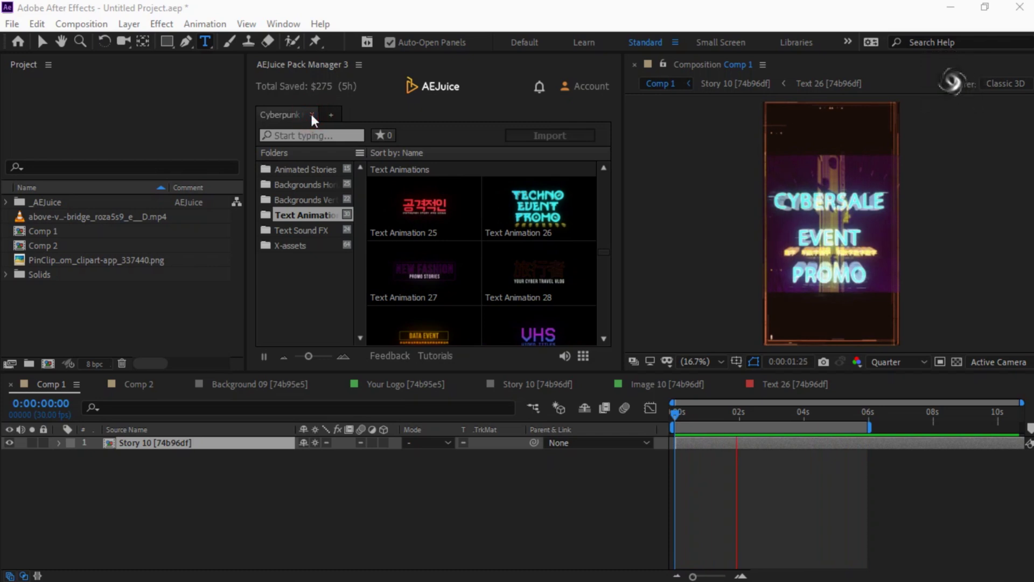
Close the Cyberpunk pack and delete the Background 09 layer from Comp 2.
left_click(311, 114)
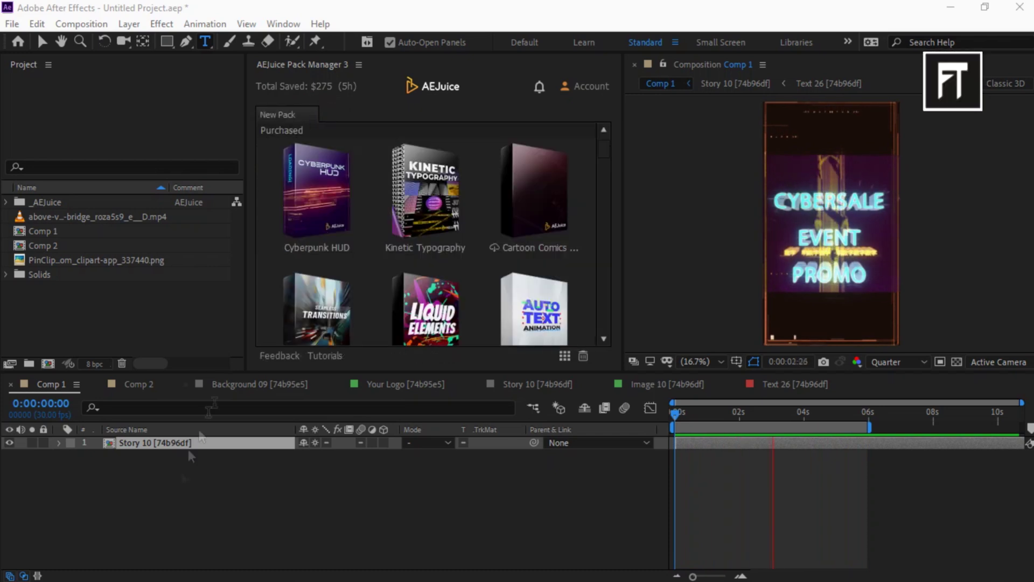
left_click(129, 384)
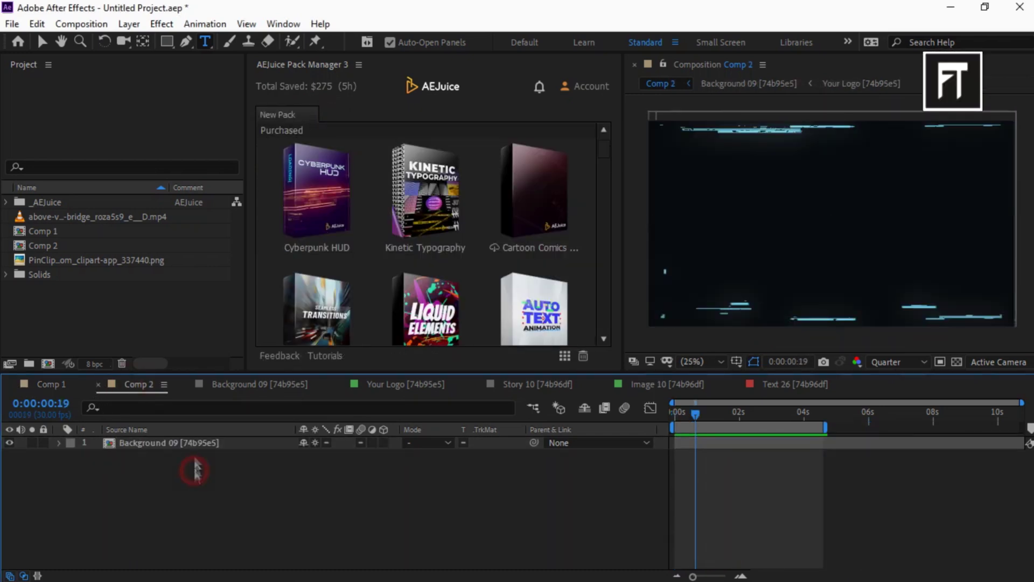
key("Delete")
left_click(184, 384)
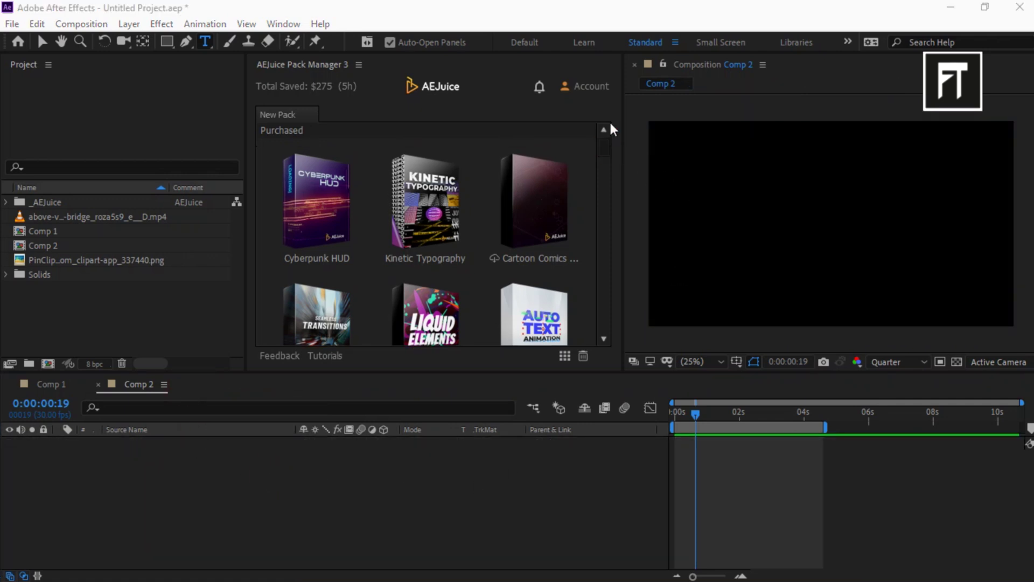
scroll(612, 151, "down", 1)
scroll(612, 160, "down", 1)
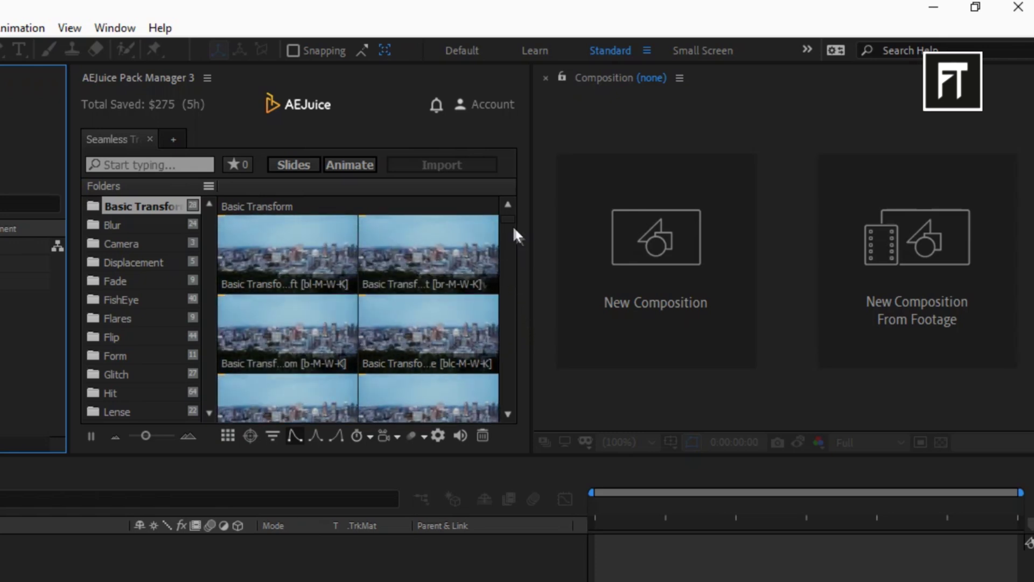
Preview the Digital Glitch, Fast Power Swoosh and Electric Swoosh sounds, then return to Stretch.
left_click(508, 413)
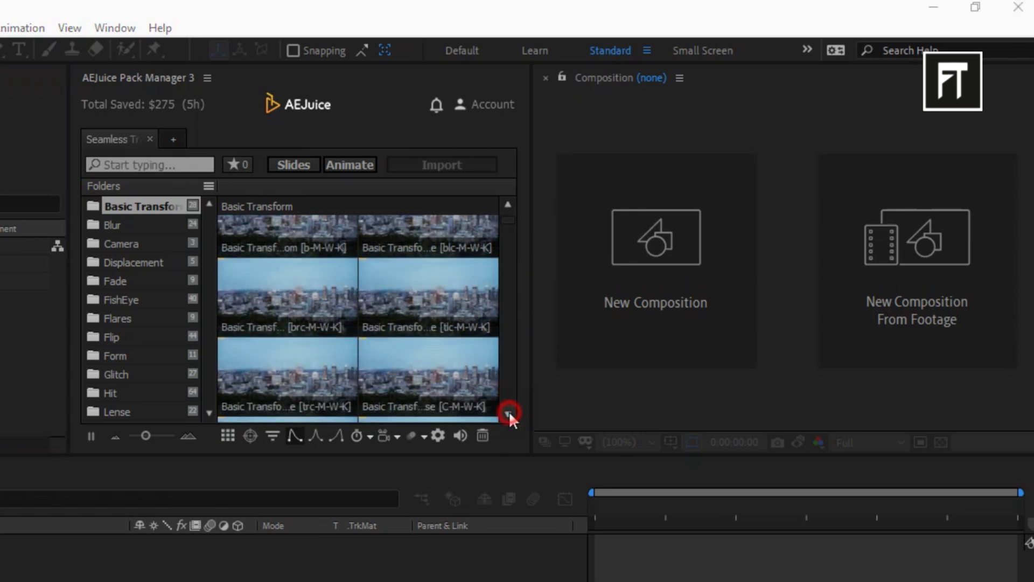
scroll(509, 411, "down", 3)
scroll(510, 412, "down", 3)
scroll(509, 411, "down", 3)
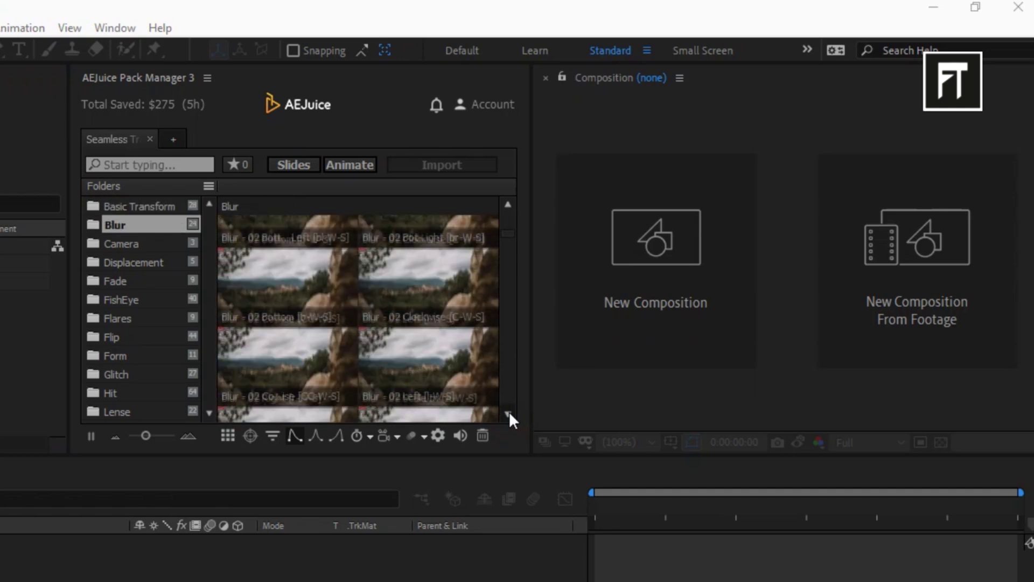
scroll(509, 412, "down", 3)
scroll(509, 412, "down", 3)
scroll(510, 411, "down", 3)
left_click(509, 411)
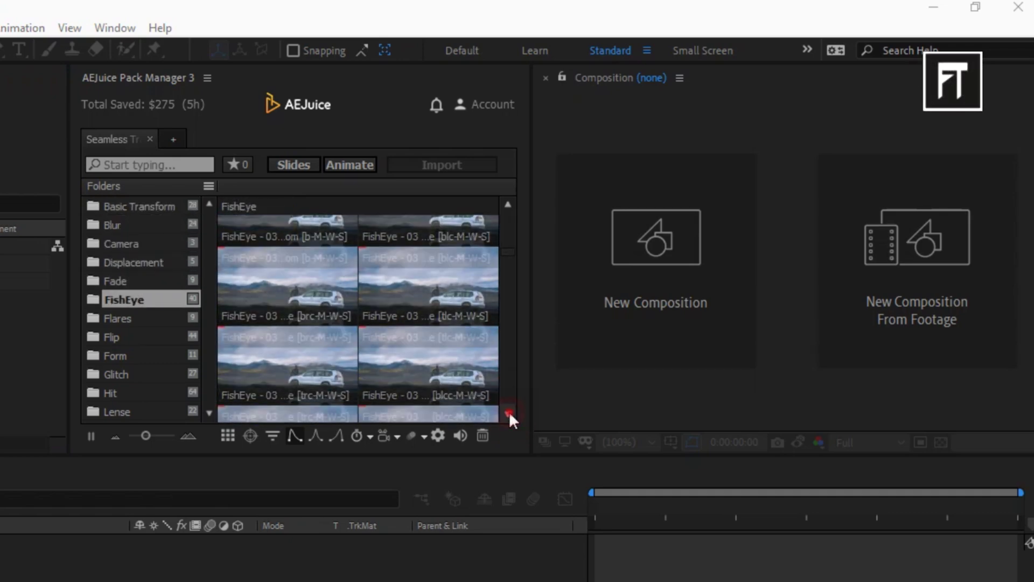
scroll(509, 412, "down", 5)
scroll(509, 411, "down", 5)
scroll(510, 412, "down", 5)
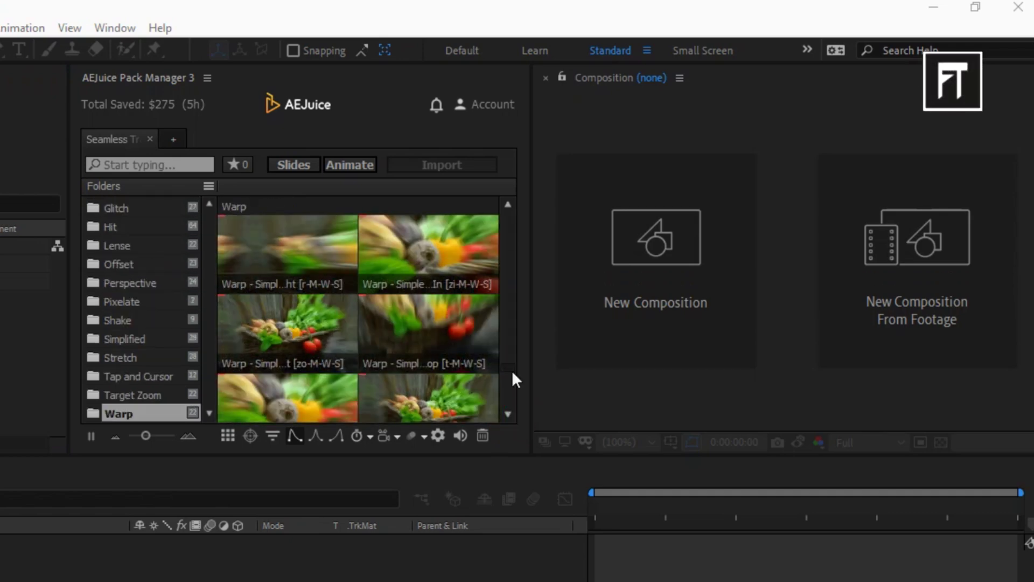
scroll(512, 370, "down", 5)
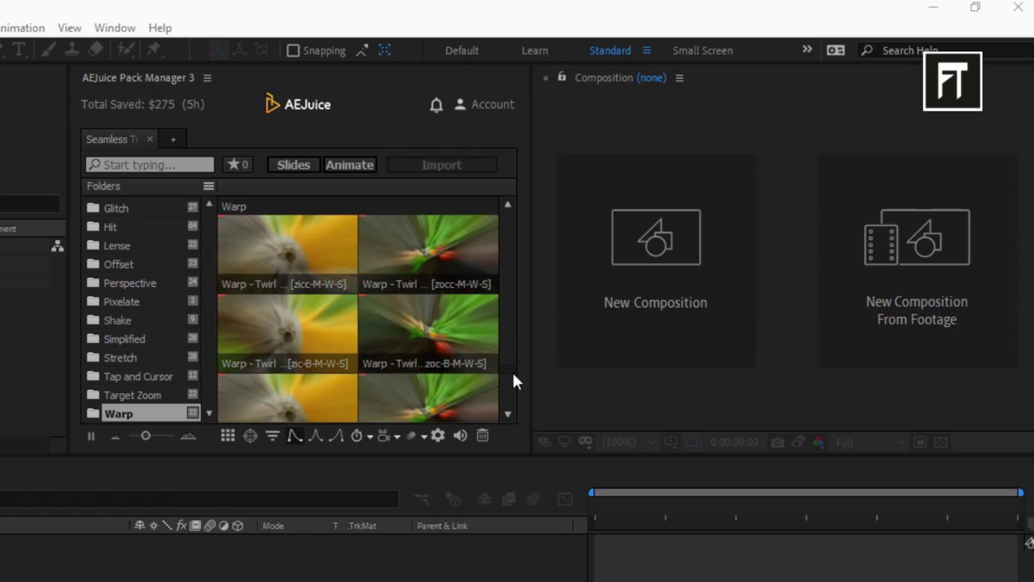
scroll(514, 373, "up", 5)
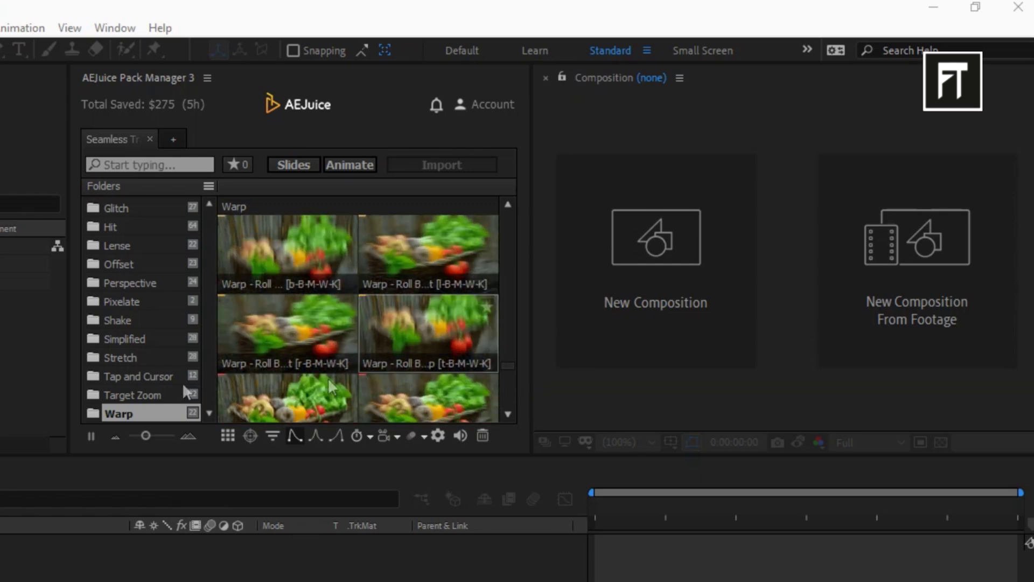
key("Down")
left_click(289, 339)
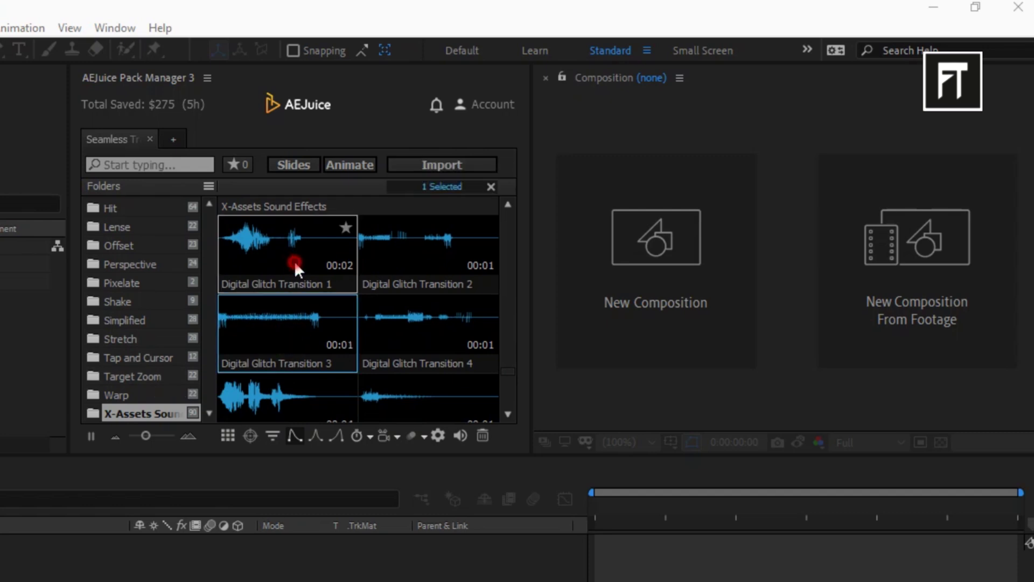
scroll(433, 323, "down", 2)
scroll(433, 337, "down", 1)
scroll(433, 337, "down", 3)
left_click(437, 325)
scroll(432, 328, "down", 1)
scroll(419, 322, "up", 3)
left_click(309, 335)
scroll(309, 335, "down", 4)
left_click(289, 336)
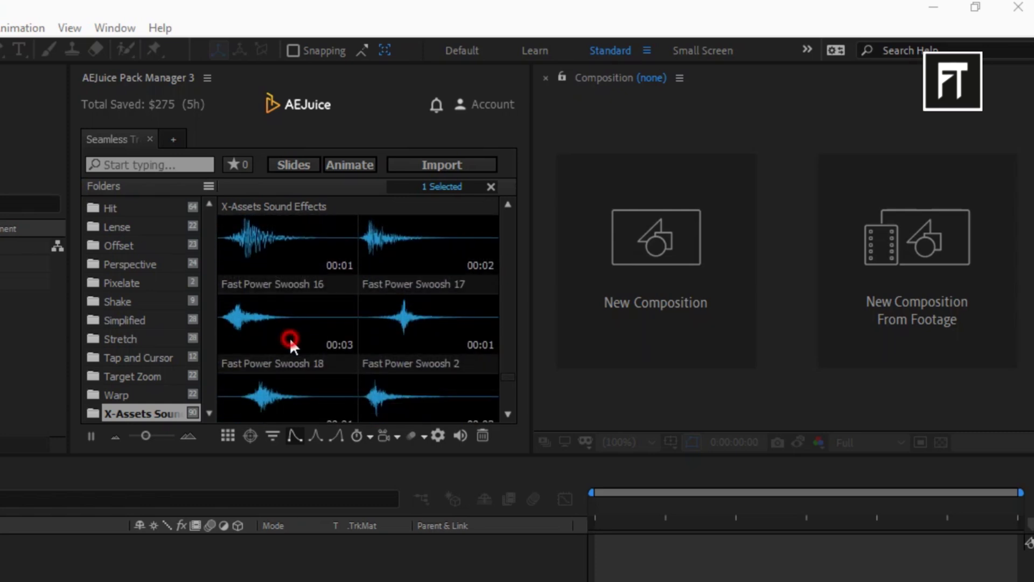
key("Up")
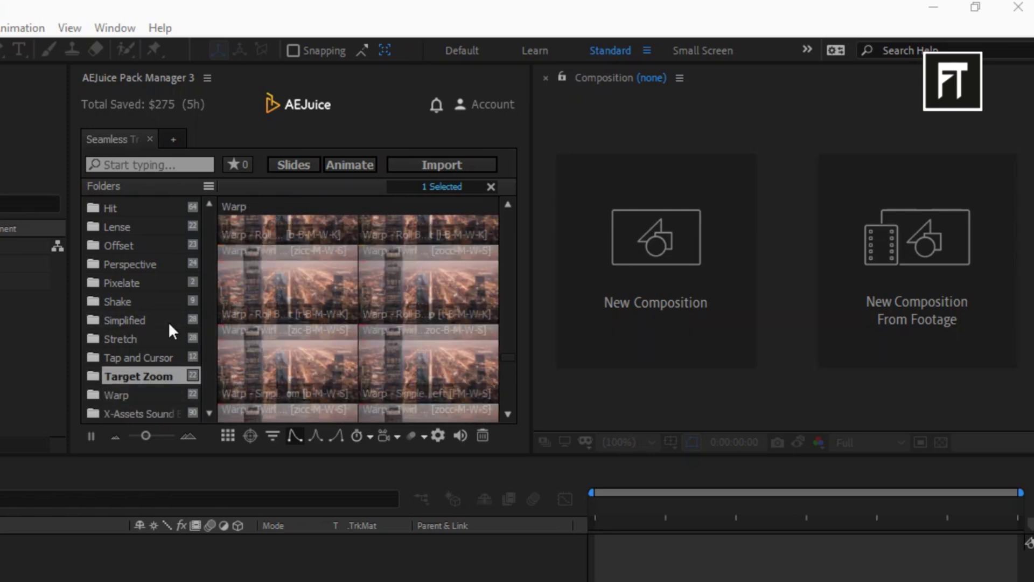
key("Up")
key("Up")
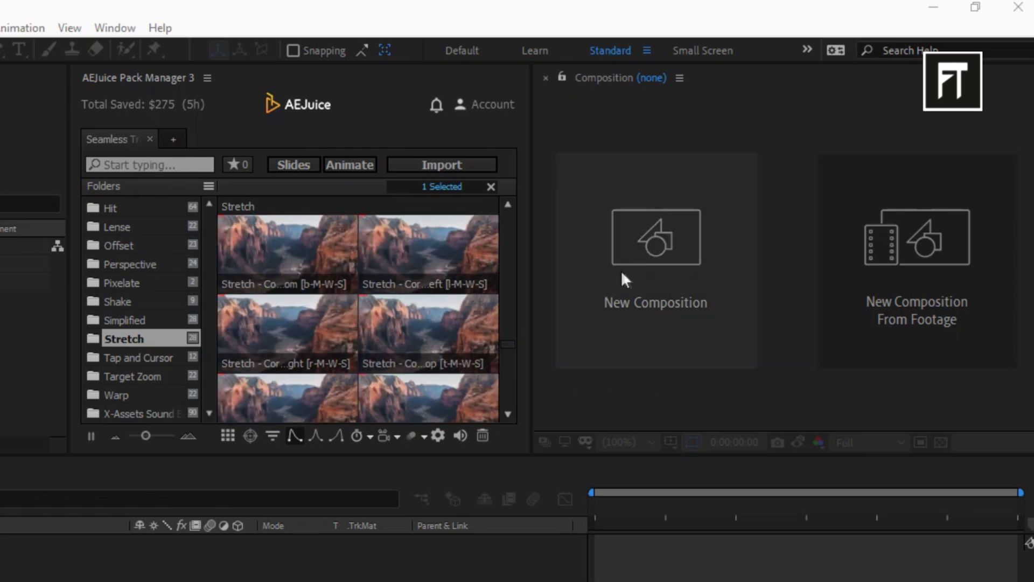
Create the 1920×1080 Comp 1 and add the three video clips to it.
left_click(641, 266)
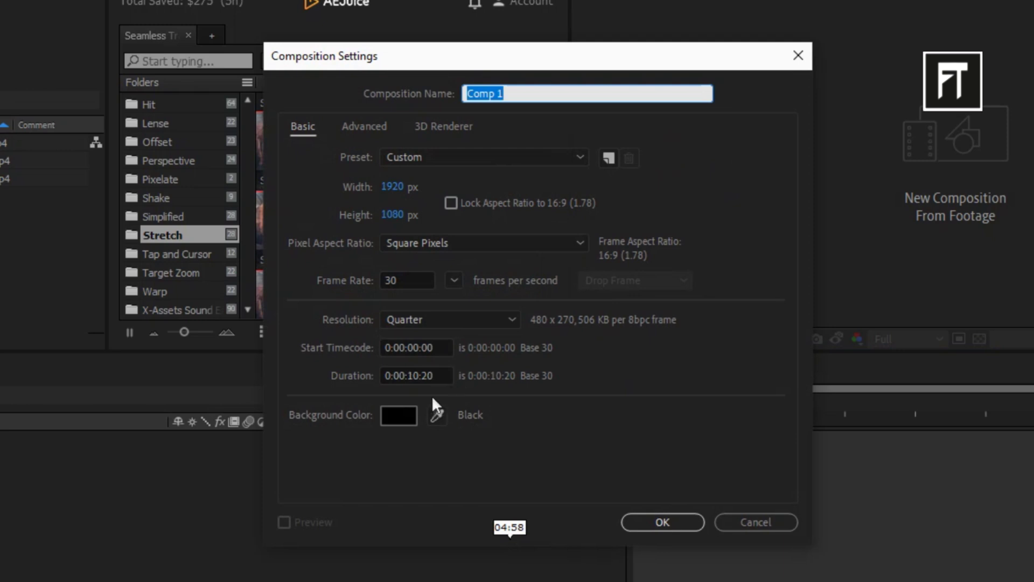
left_click(656, 522)
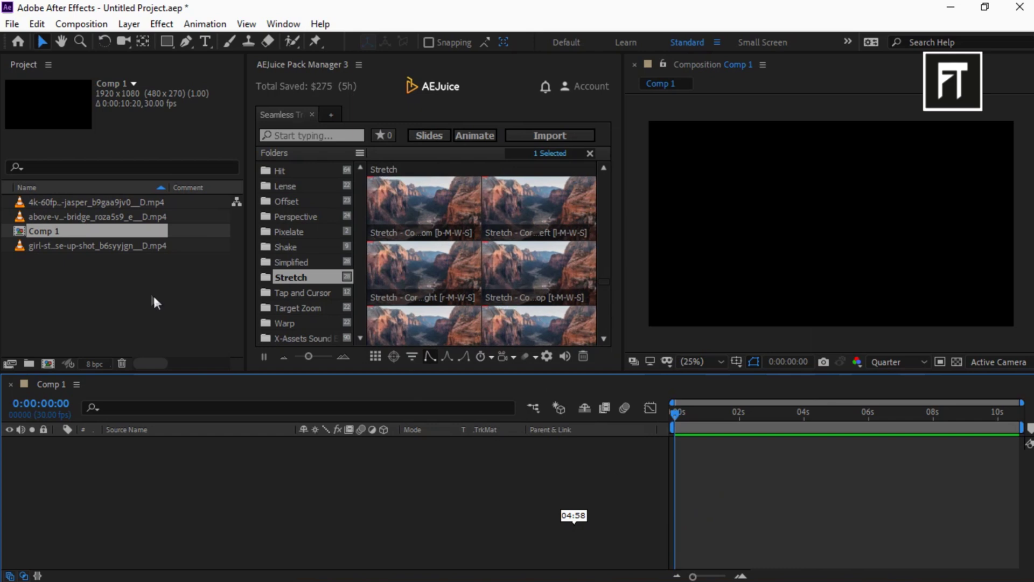
left_click(144, 292)
left_click(132, 244)
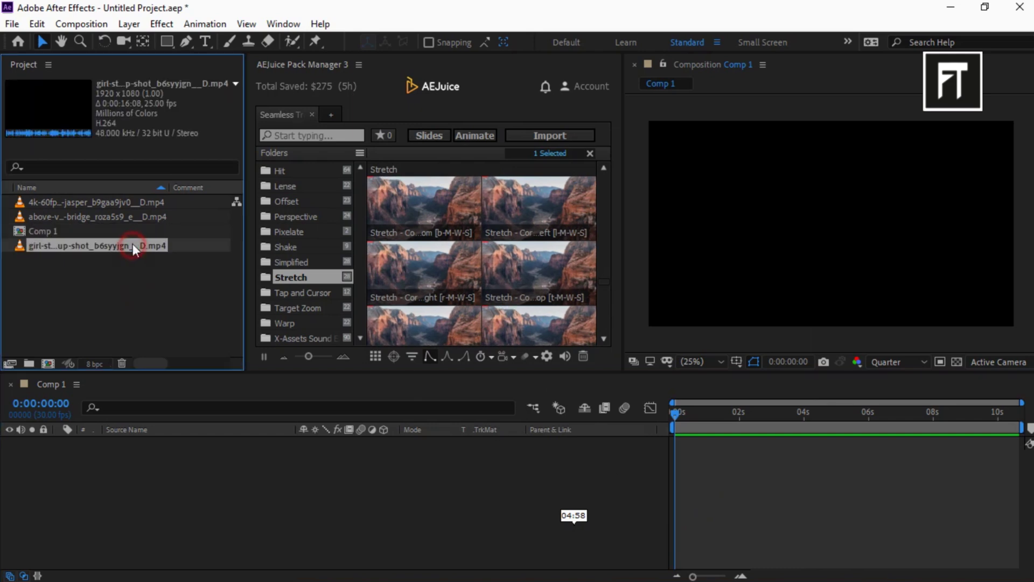
left_click(139, 218, "ctrl")
mouse_move(142, 205)
left_mouse_down()
mouse_move(231, 436)
mouse_move(241, 489)
left_mouse_up()
Split all three clips at 0:00:01:29 and delete their opening parts.
left_click(564, 515)
left_click_drag(702, 419, 738, 415)
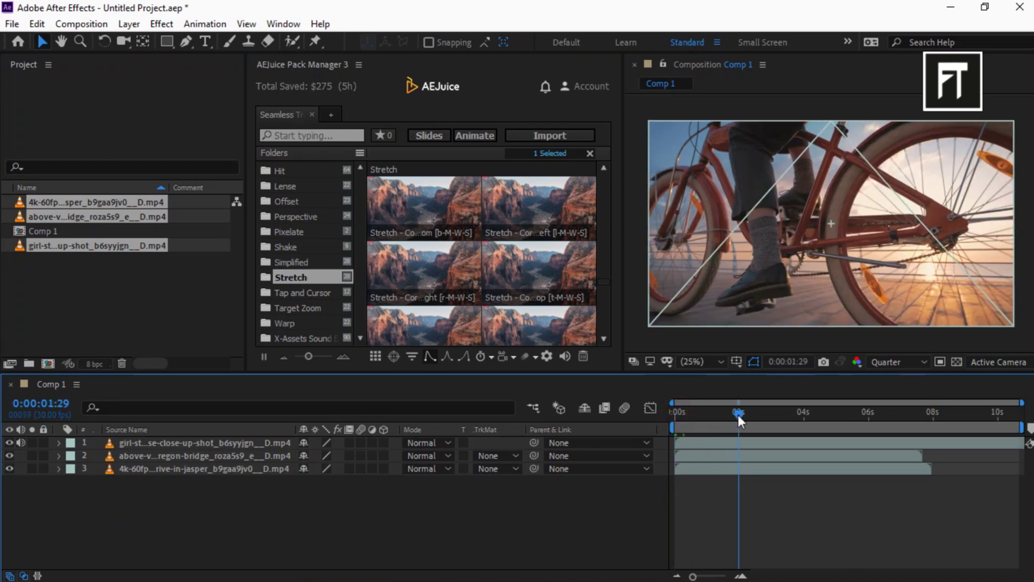
left_click_drag(192, 504, 196, 407)
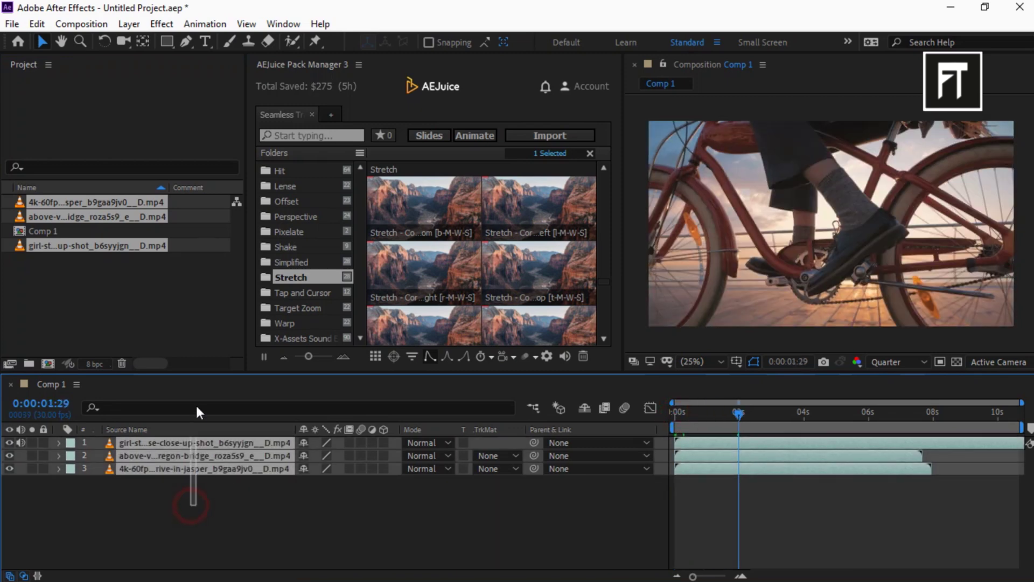
left_click(38, 25)
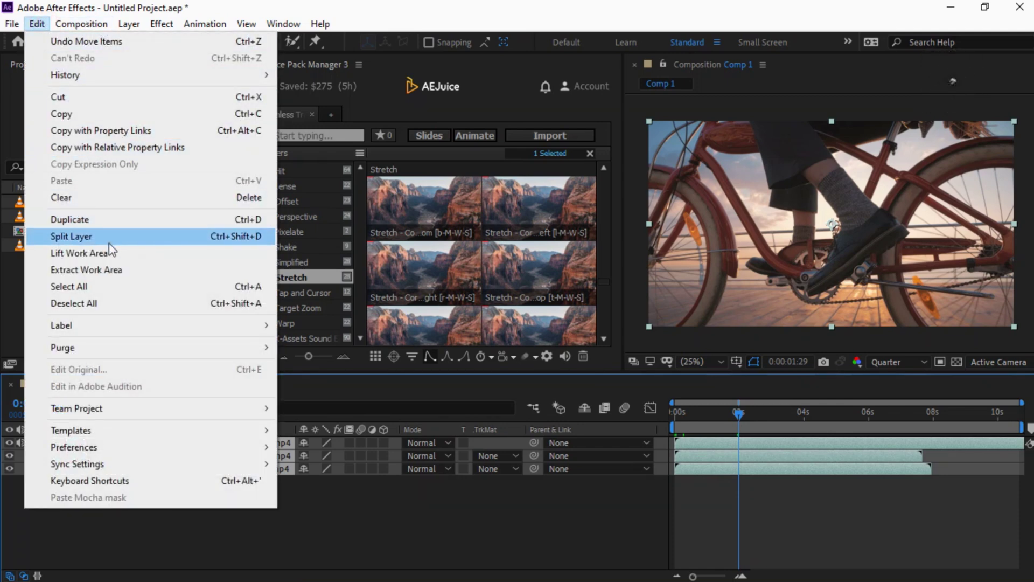
left_click(110, 245)
key("Delete")
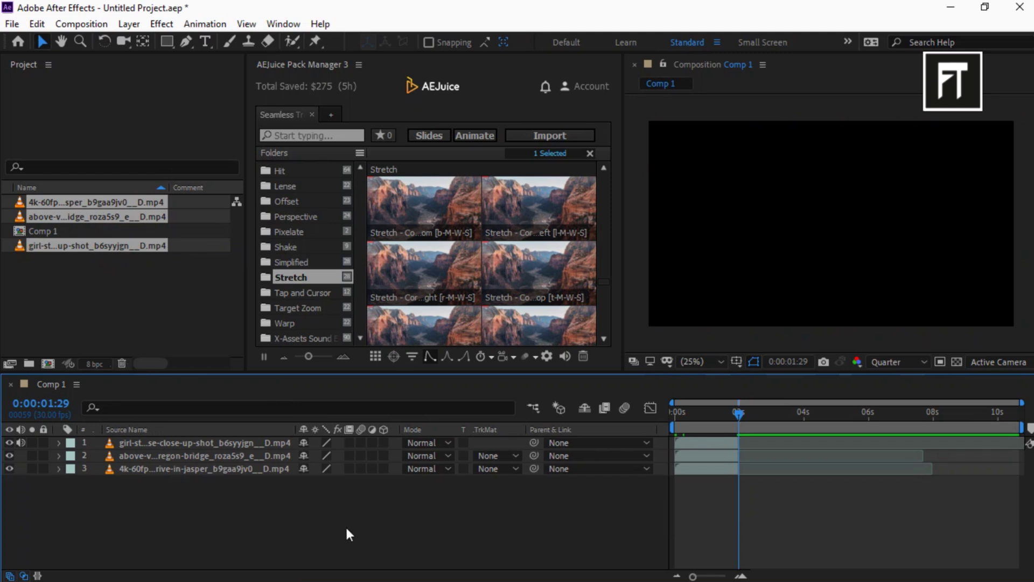
Sequence Comp 1's three clips one after another and move the playhead into the bicycle clip.
left_click_drag(220, 518, 237, 437)
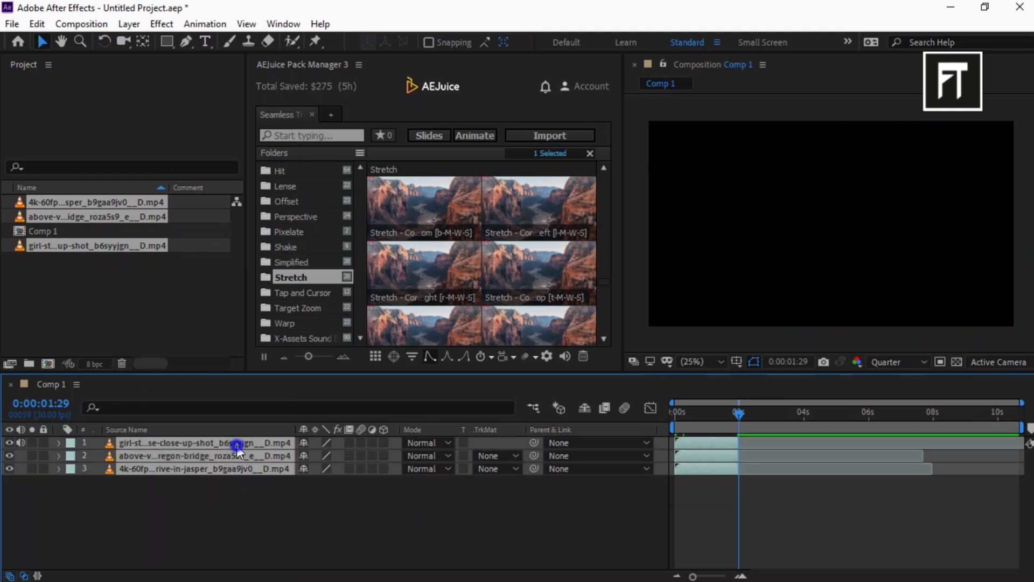
right_click(236, 448)
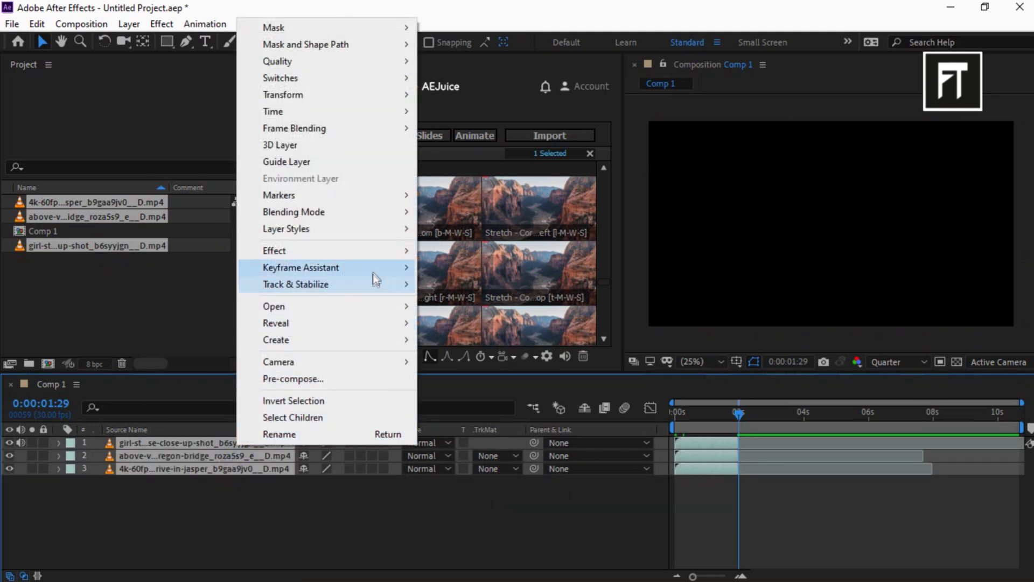
mouse_move(301, 268)
left_click(485, 405)
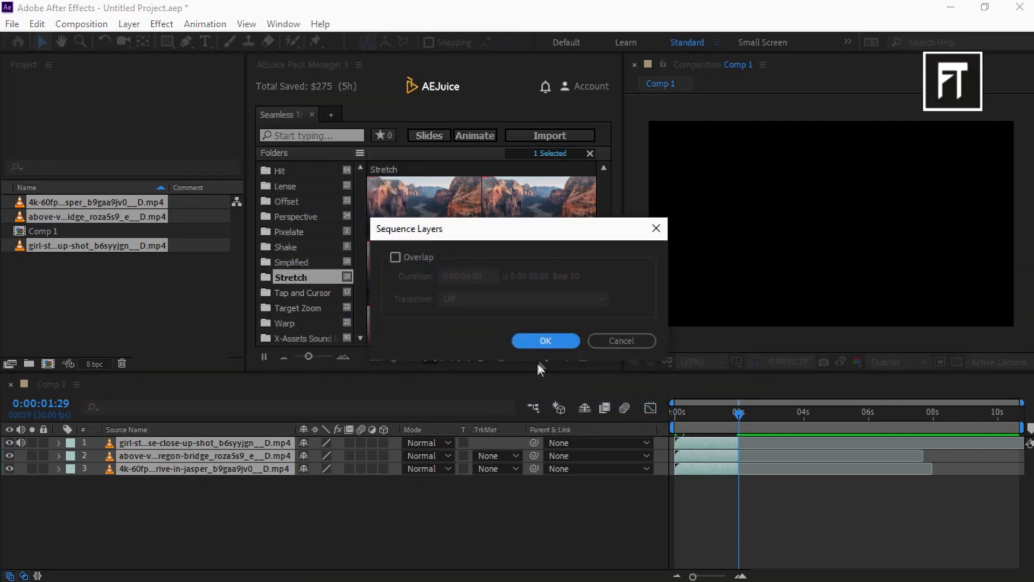
left_click(544, 341)
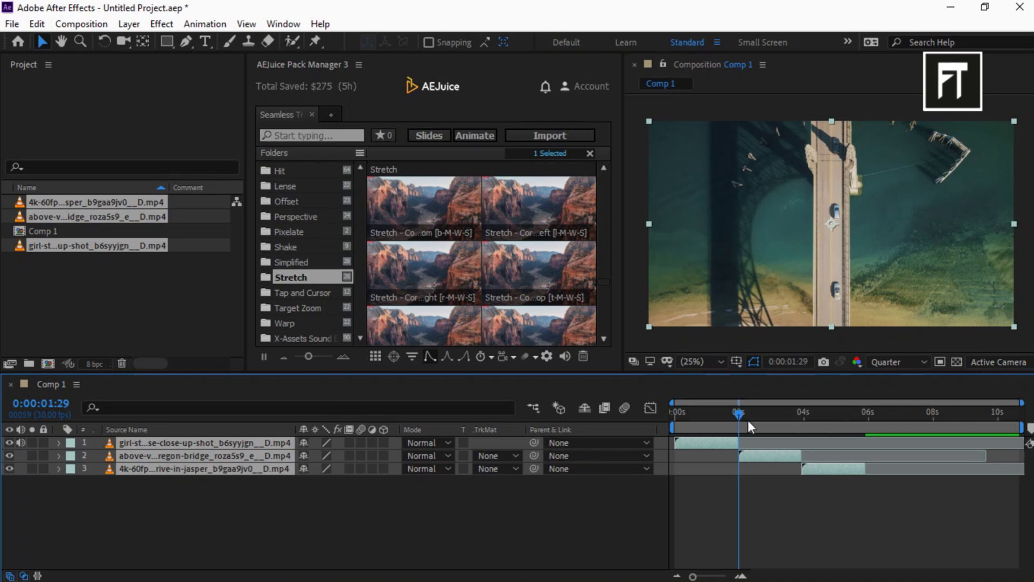
mouse_move(739, 412)
left_mouse_down()
mouse_move(712, 410)
mouse_move(749, 414)
left_mouse_up()
left_click(528, 529)
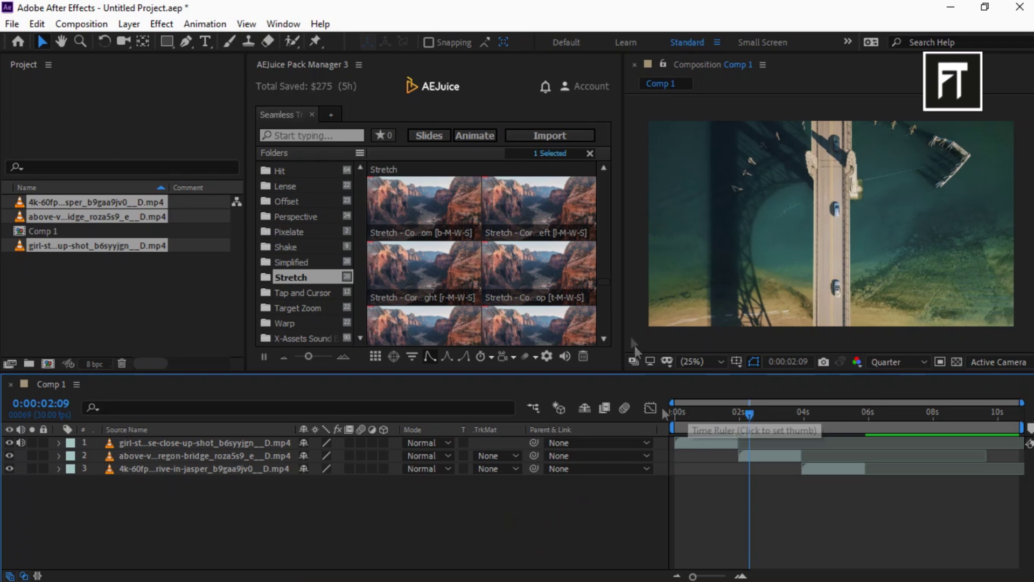
scroll(600, 281, "up", 2)
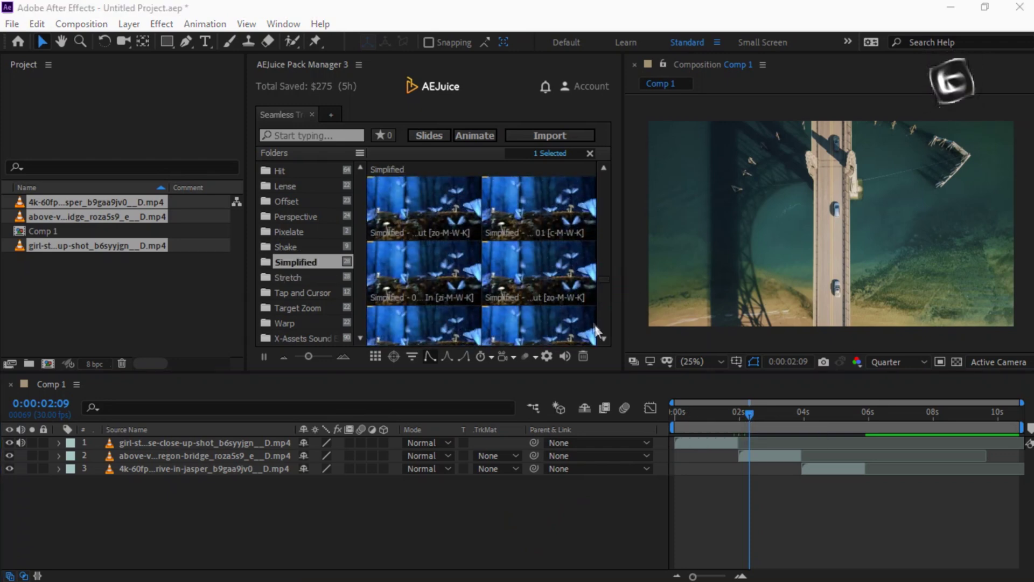
left_click(603, 338)
scroll(605, 337, "down", 2)
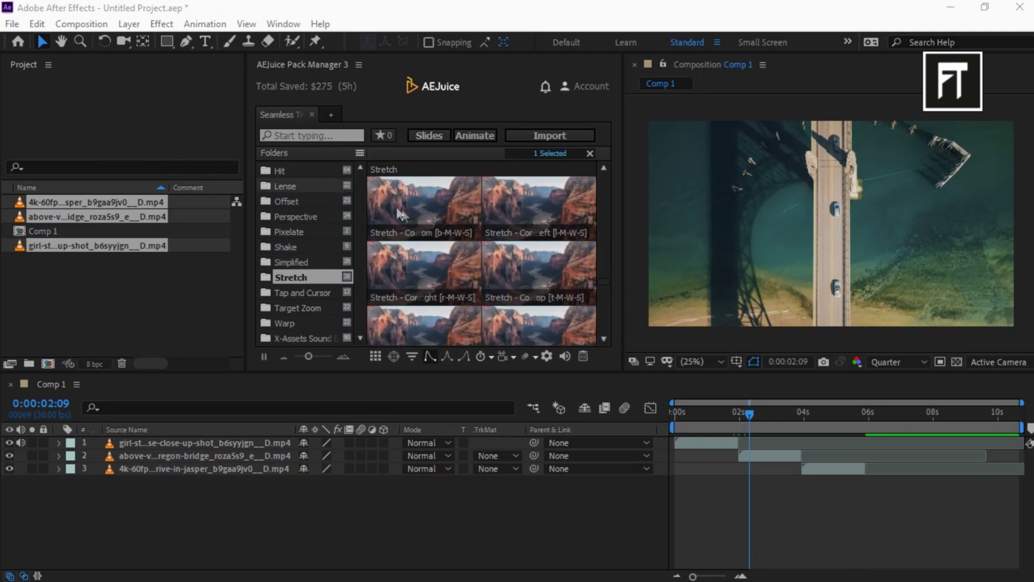
Add Stretch - Corner 01 Bottom to Comp 1 and align it with the first cut.
left_click(418, 214)
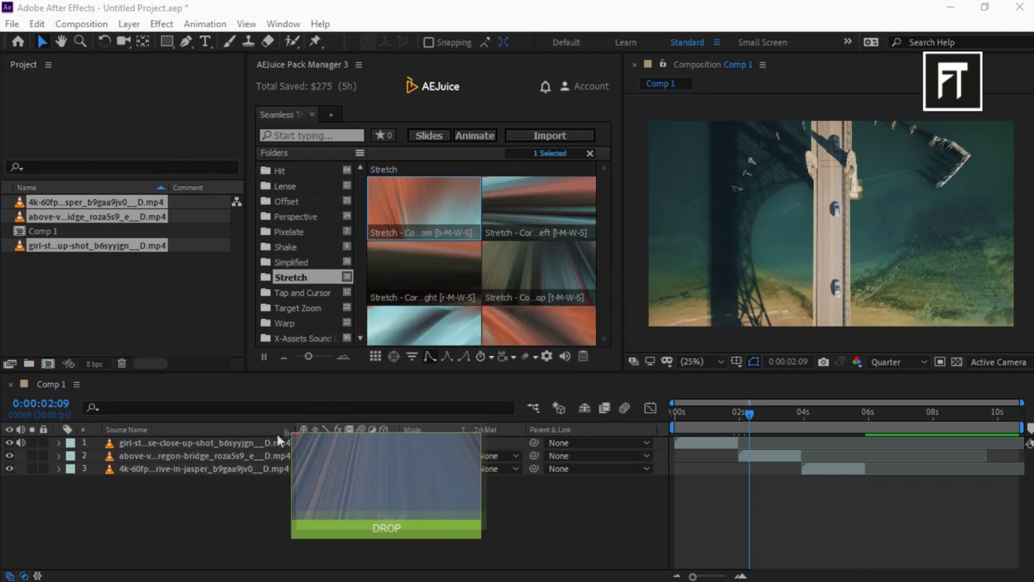
left_click_drag(424, 224, 262, 464)
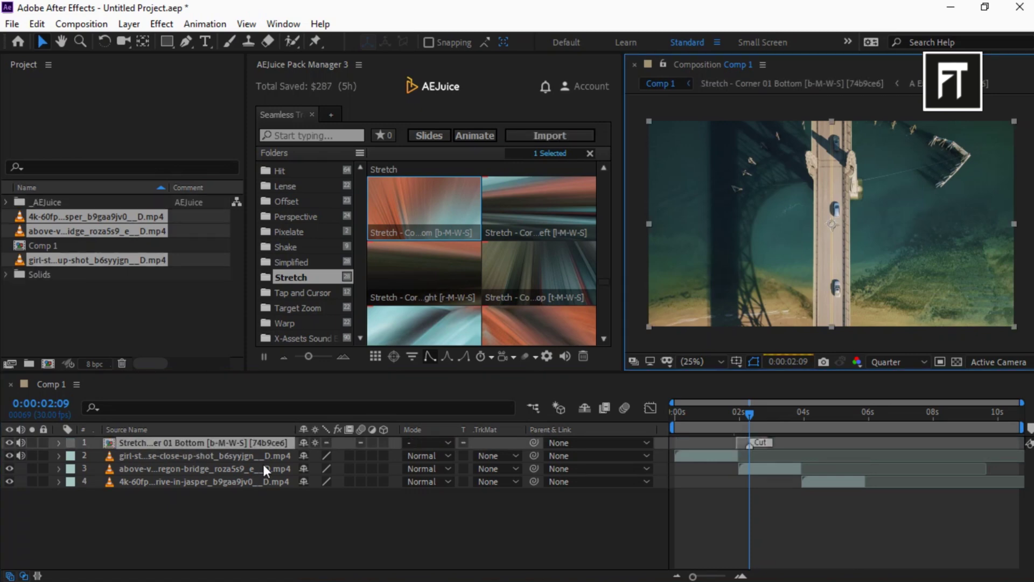
left_click_drag(1025, 406, 794, 395)
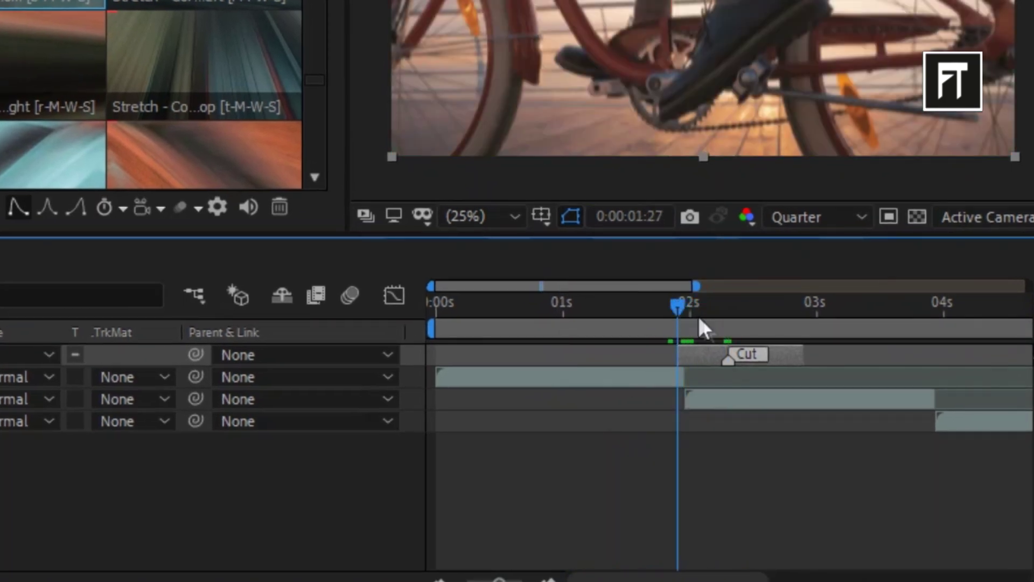
left_click_drag(790, 357, 741, 352)
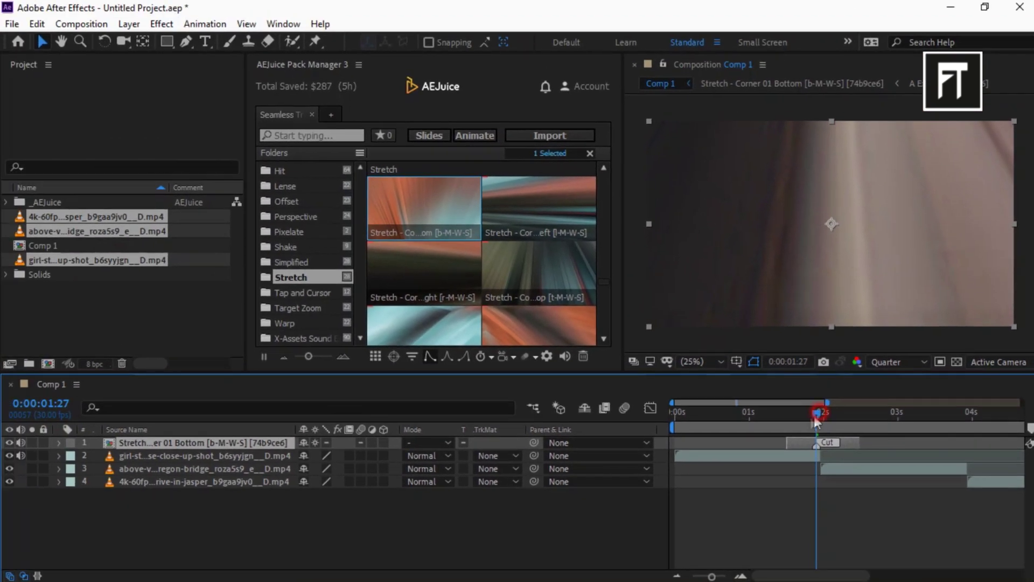
mouse_move(797, 419)
left_mouse_down()
mouse_move(790, 416)
mouse_move(867, 419)
left_mouse_up()
key("minus")
key("minus")
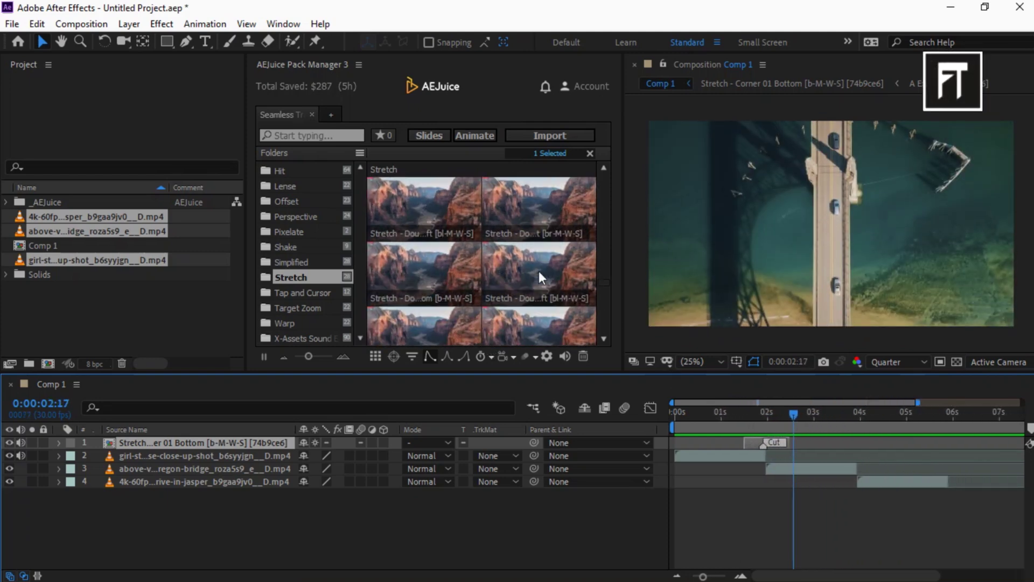
scroll(539, 277, "down", 1)
Place the Stretch Simple 01 Left transition at the second cut and scrub to check it.
mouse_move(538, 284)
left_mouse_down()
mouse_move(480, 371)
mouse_move(248, 484)
left_mouse_up()
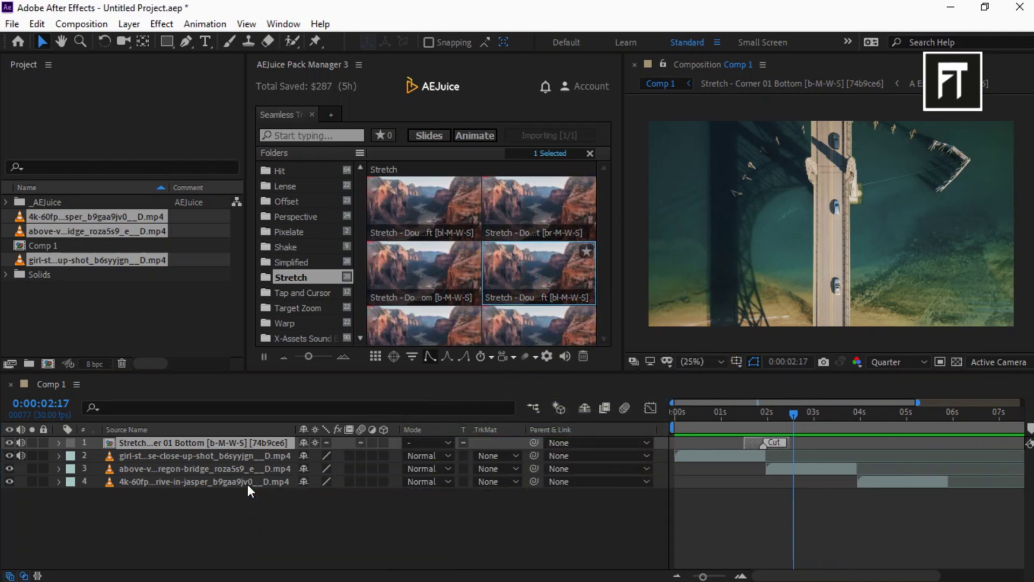
left_click_drag(813, 444, 882, 445)
left_click(858, 412)
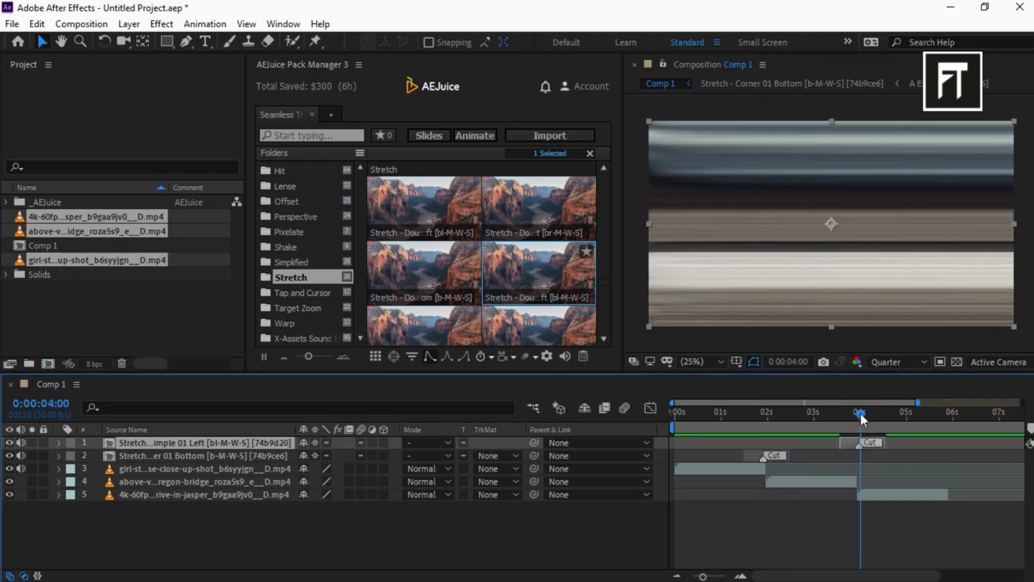
left_click_drag(672, 403, 754, 410)
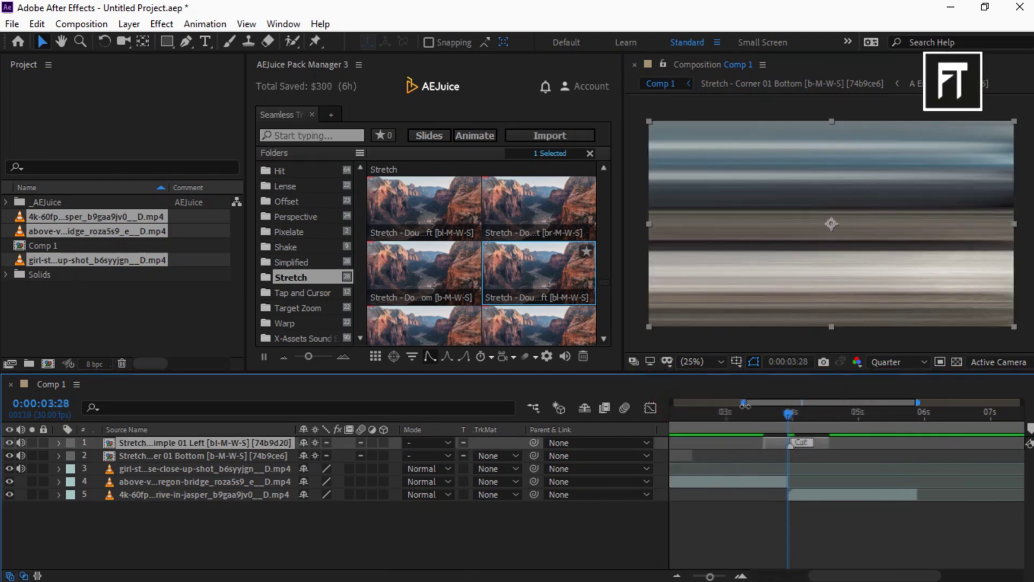
left_click_drag(916, 402, 874, 402)
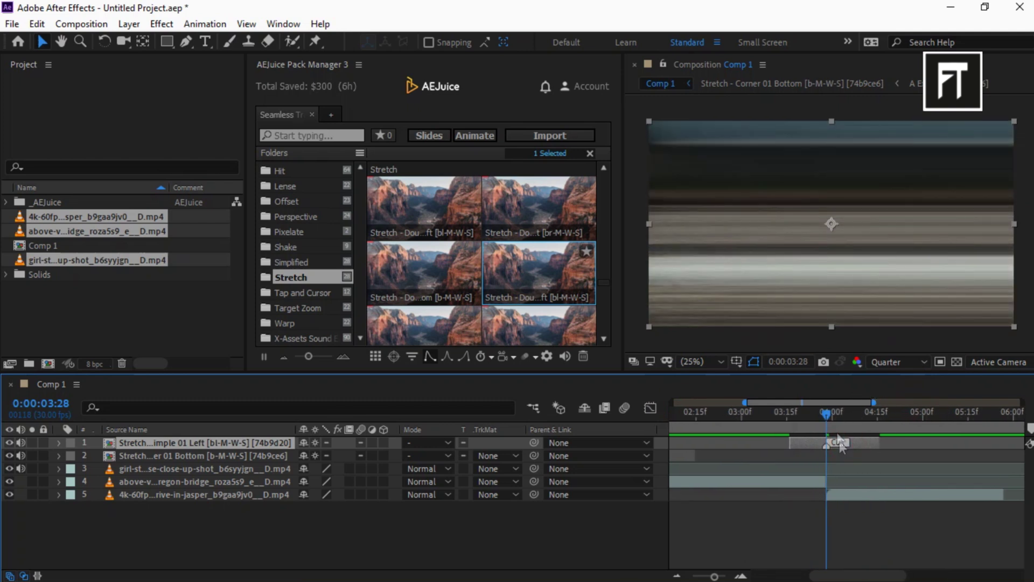
left_click(801, 414)
left_click_drag(802, 418, 877, 434)
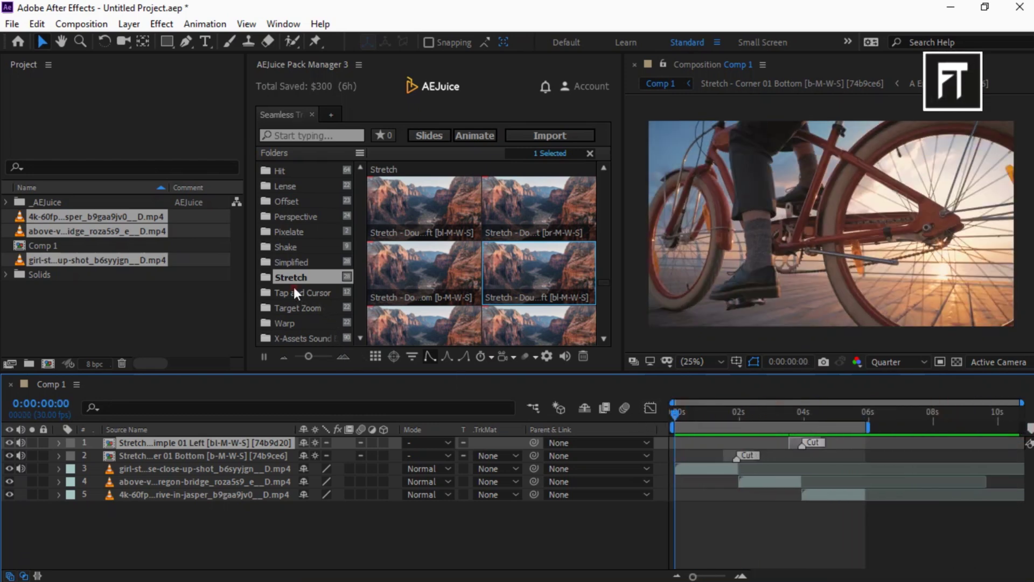
Preview Comp 1 with its Stretch transitions and return to the start.
left_click(293, 289)
left_click(680, 431)
key("space")
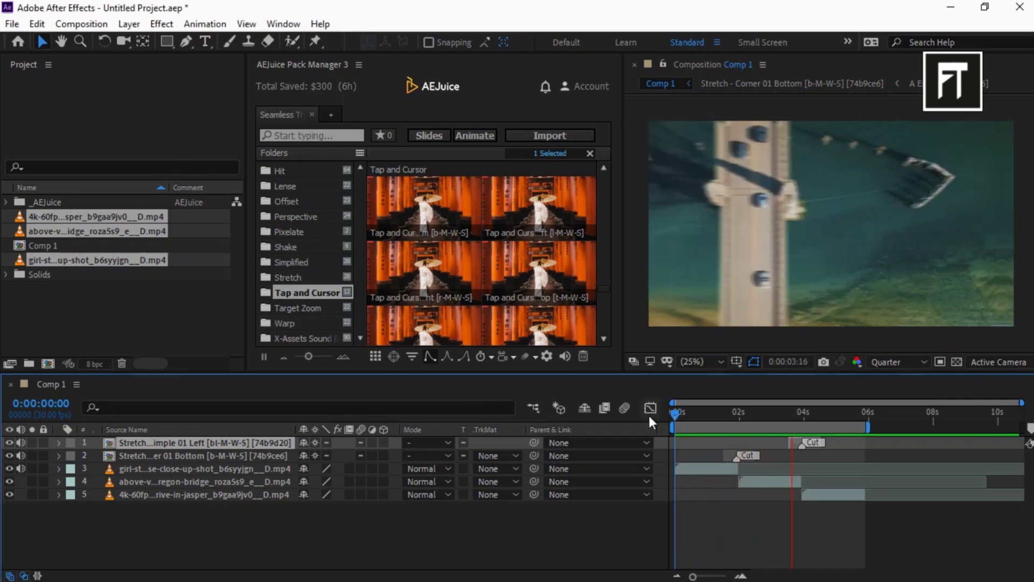
left_click(686, 414)
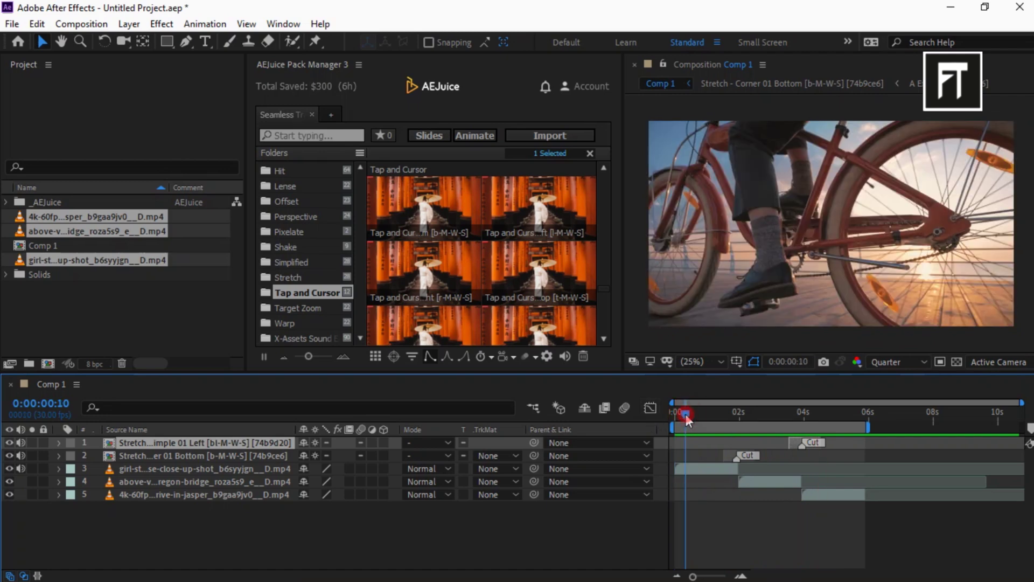
key("Home")
Delete both Stretch transition layers and move up to the Offset folder.
left_click(215, 456)
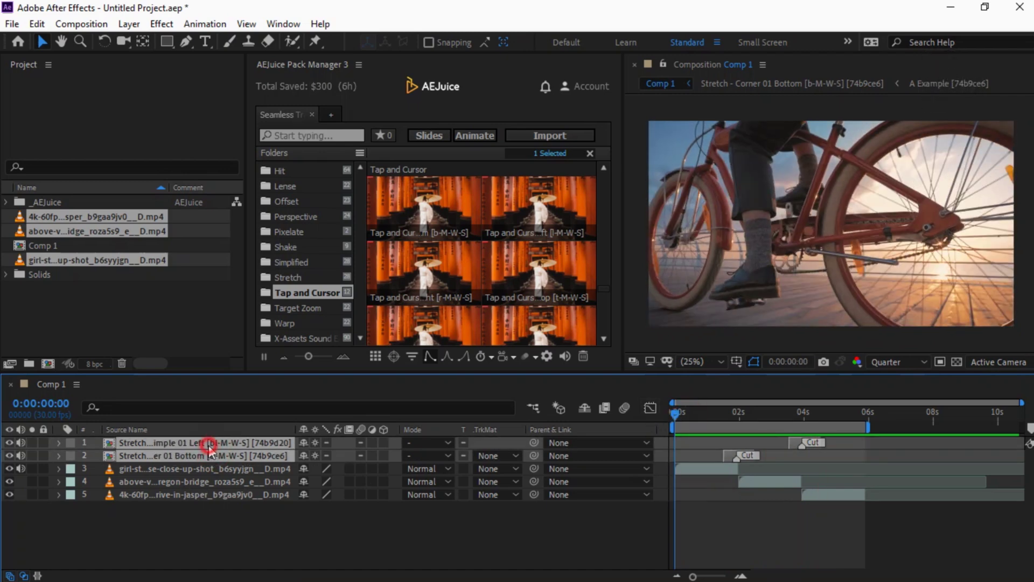
key("Delete")
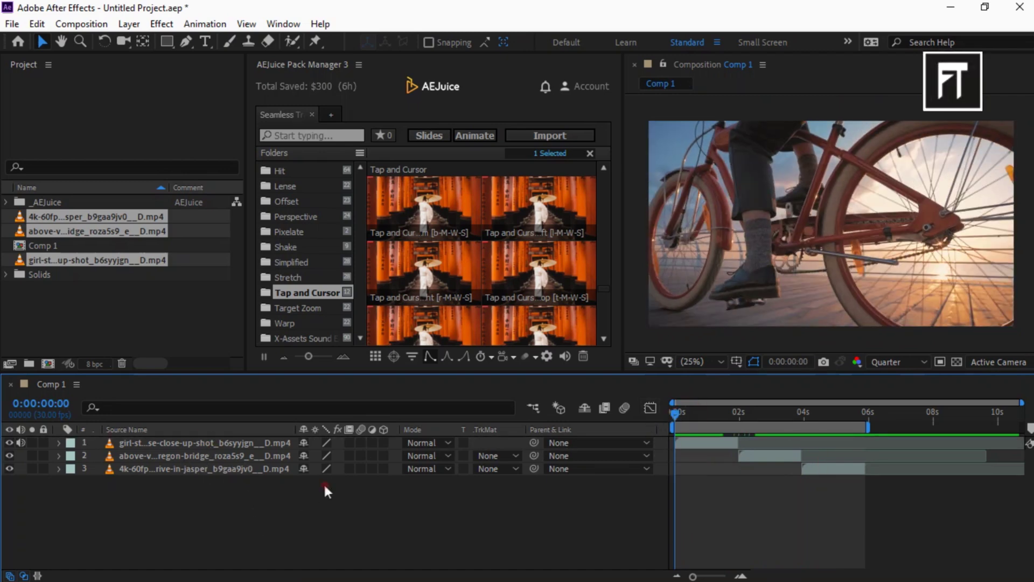
key("Up")
key("Up")
key("Up")
key("Up")
key("Up")
key("Up")
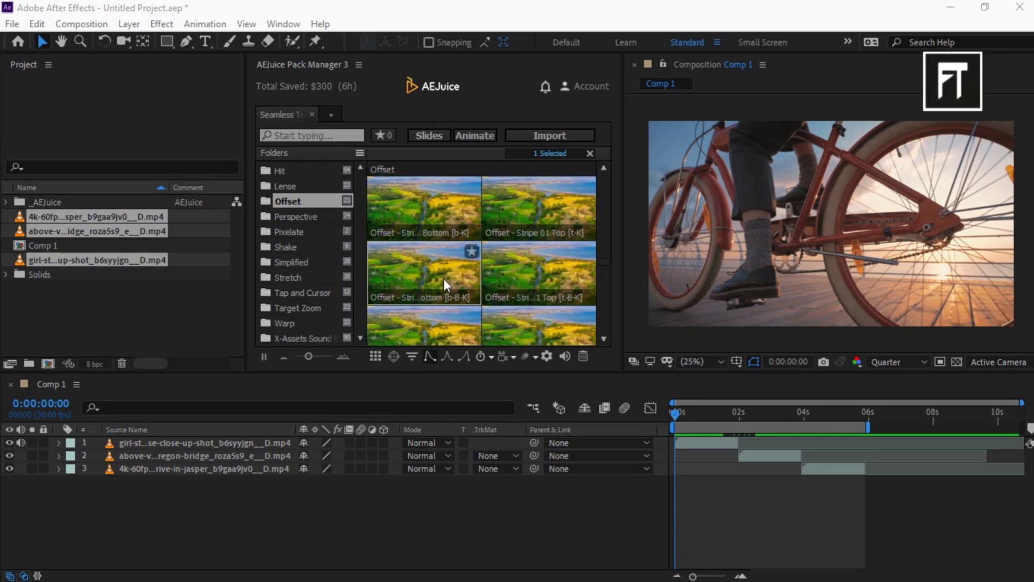
Place Offset - Stripe Bounce 01 Bottom at the first cut.
left_click(425, 282)
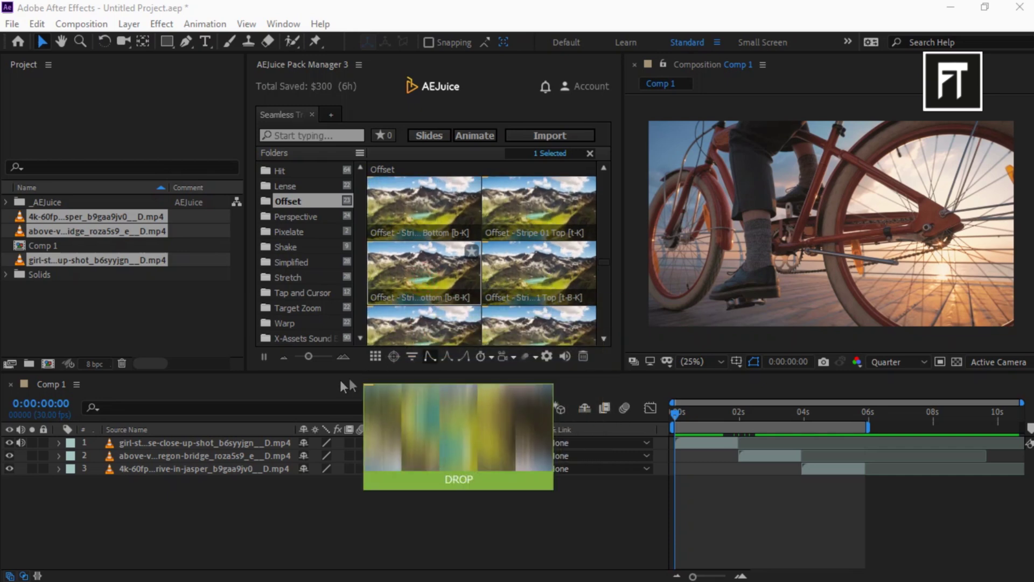
left_click_drag(425, 283, 187, 502)
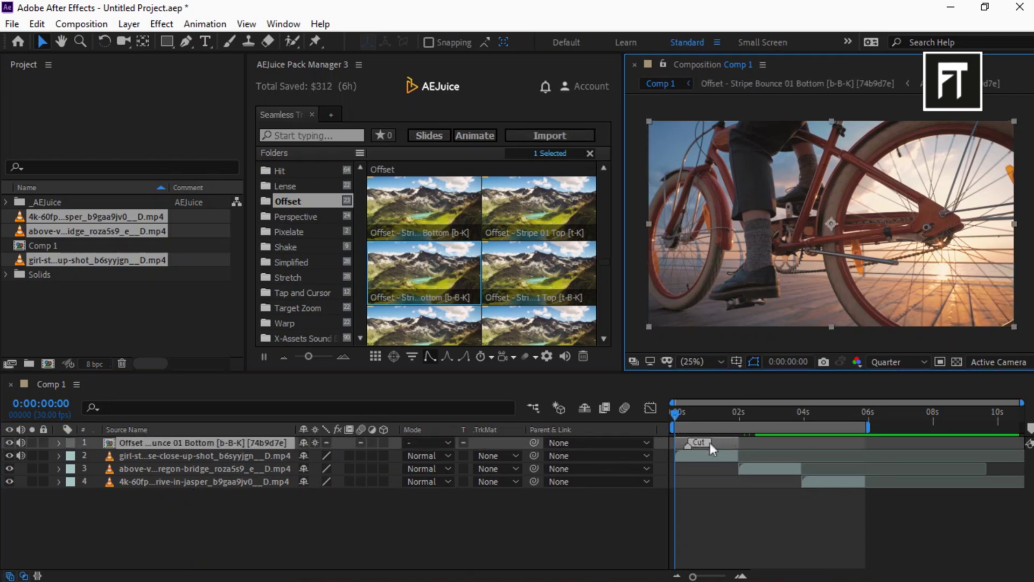
left_click_drag(711, 448, 780, 447)
key("i")
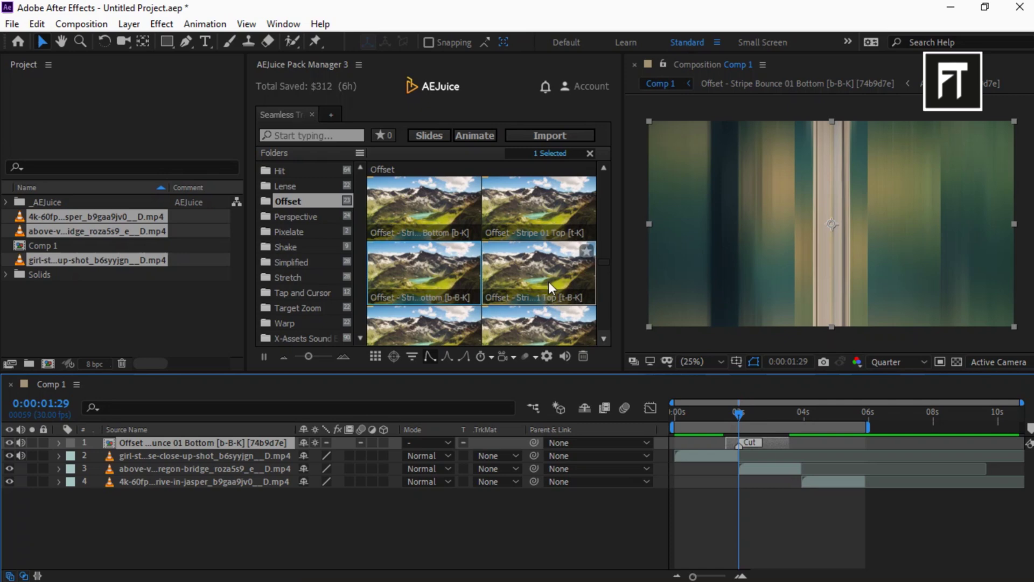
scroll(549, 305, "down", 5)
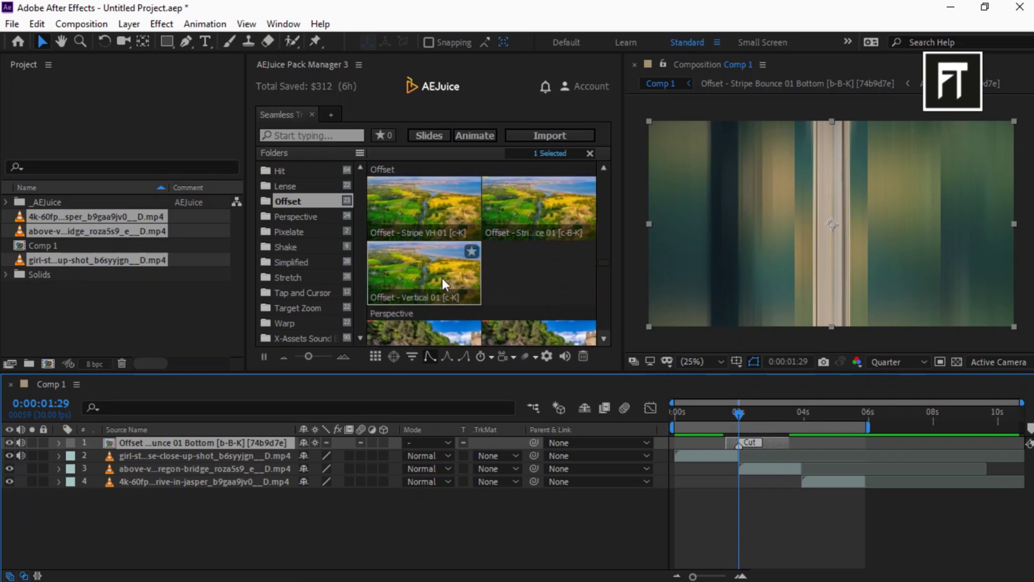
mouse_move(539, 208)
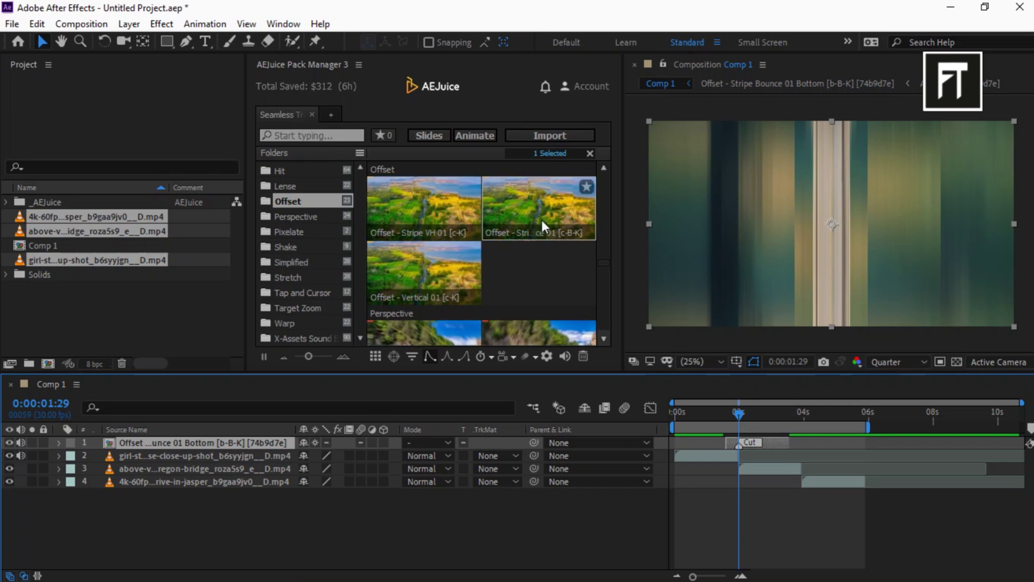
Place Offset - Stripe VH Bounce 01 at the second cut and preview the composition.
left_click_drag(543, 219, 301, 491)
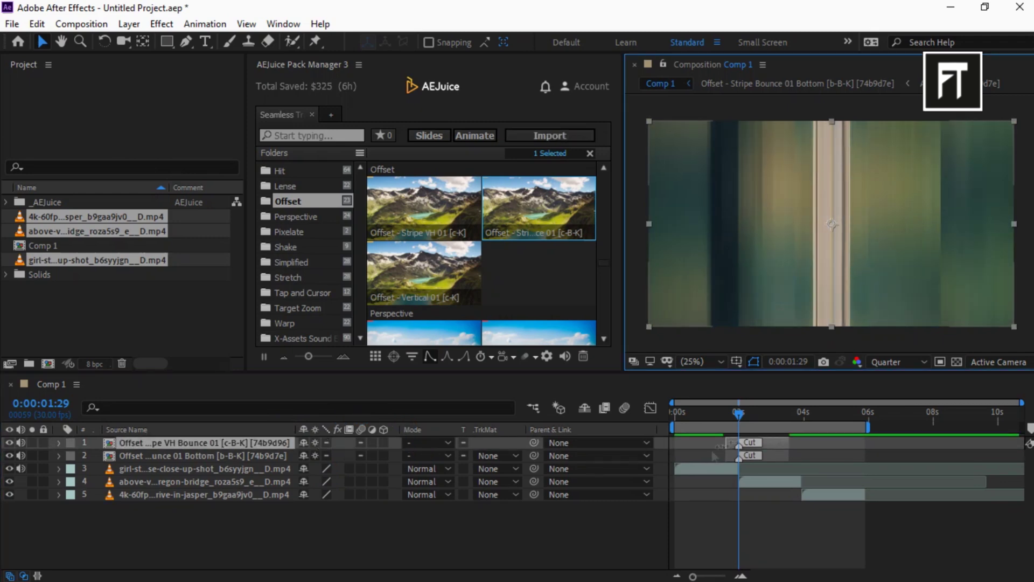
mouse_move(790, 445)
left_mouse_down()
mouse_move(851, 444)
mouse_move(829, 441)
left_mouse_up()
left_click(801, 419)
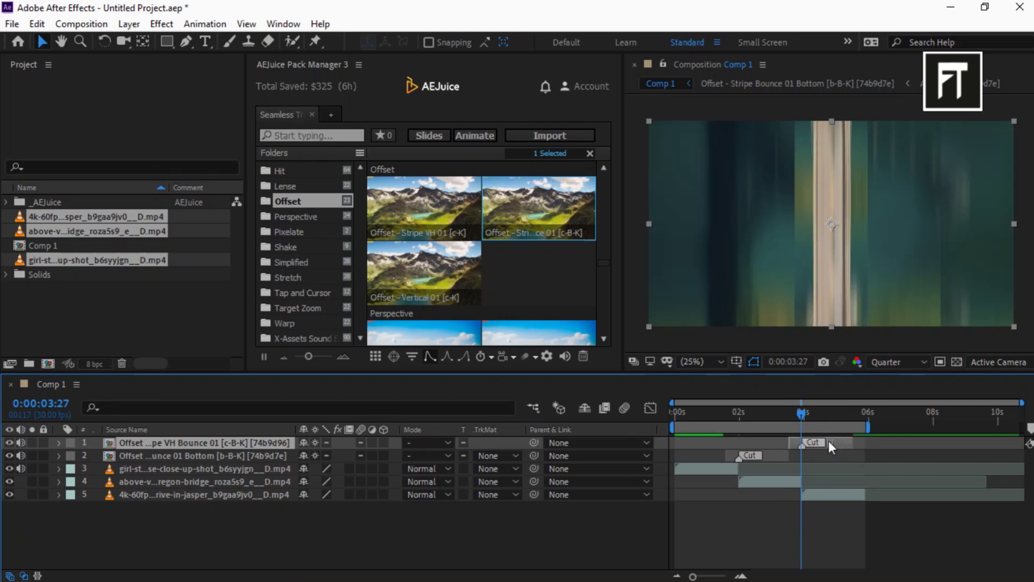
left_click(768, 420)
mouse_move(769, 420)
left_mouse_down()
mouse_move(778, 419)
mouse_move(652, 412)
left_mouse_up()
key("space")
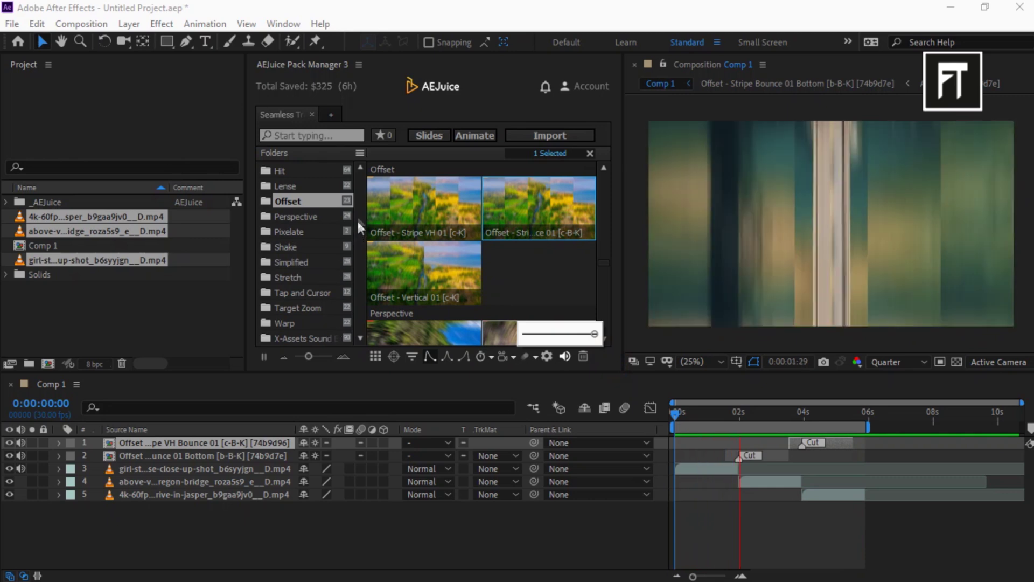
scroll(605, 261, "up", 3)
scroll(606, 232, "up", 2)
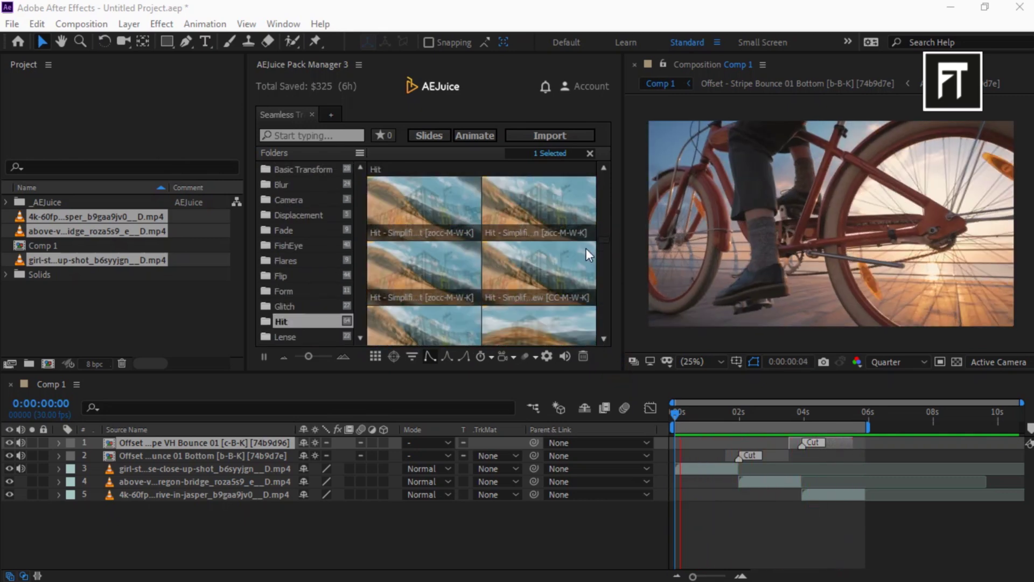
Stop playback and close the Seamless Transitions pack.
left_click(715, 412)
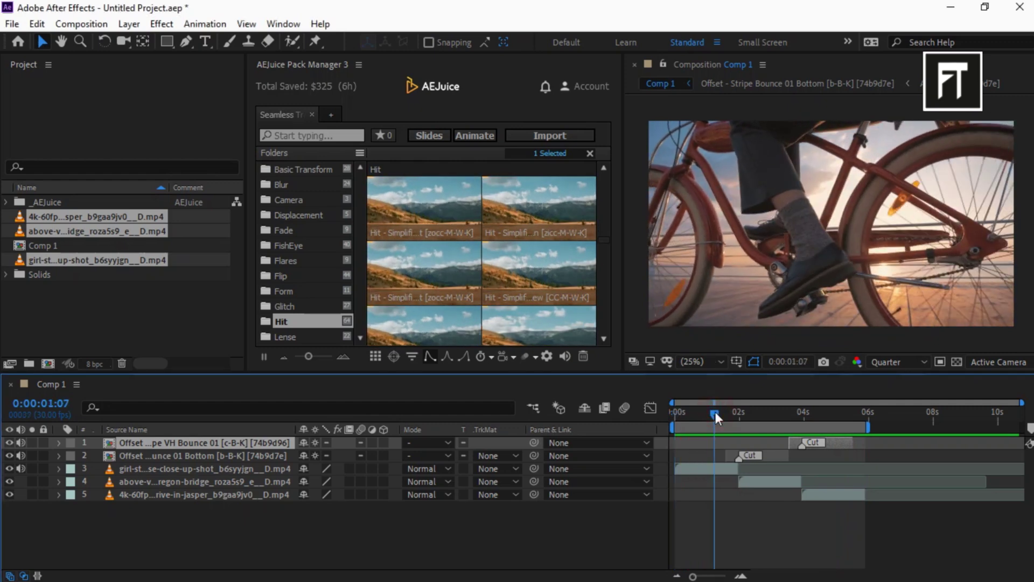
left_click(310, 113)
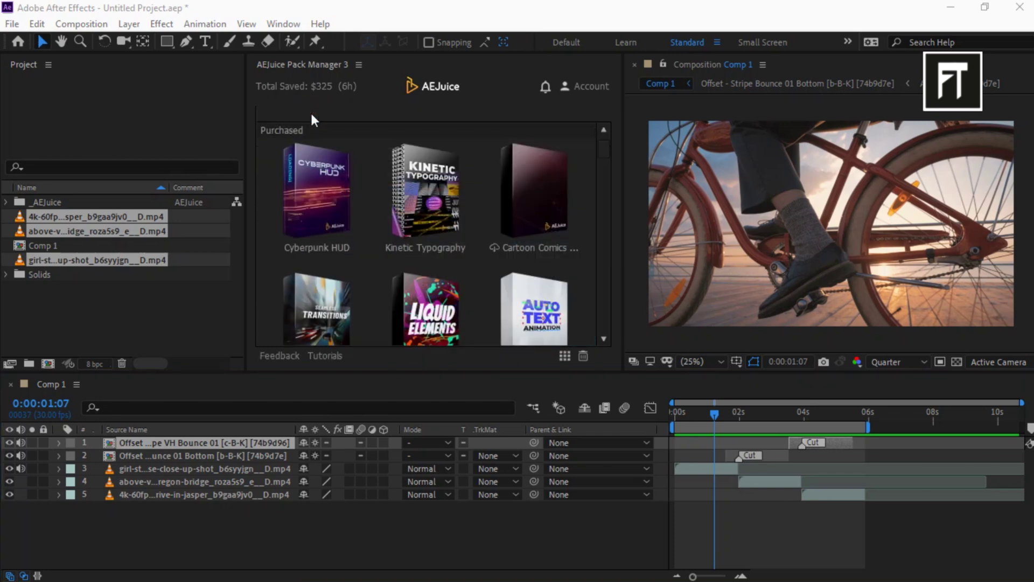
left_click(198, 515)
Delete all five layers from Comp 1 and open the Kinetic Typography pack.
left_click_drag(197, 515, 160, 431)
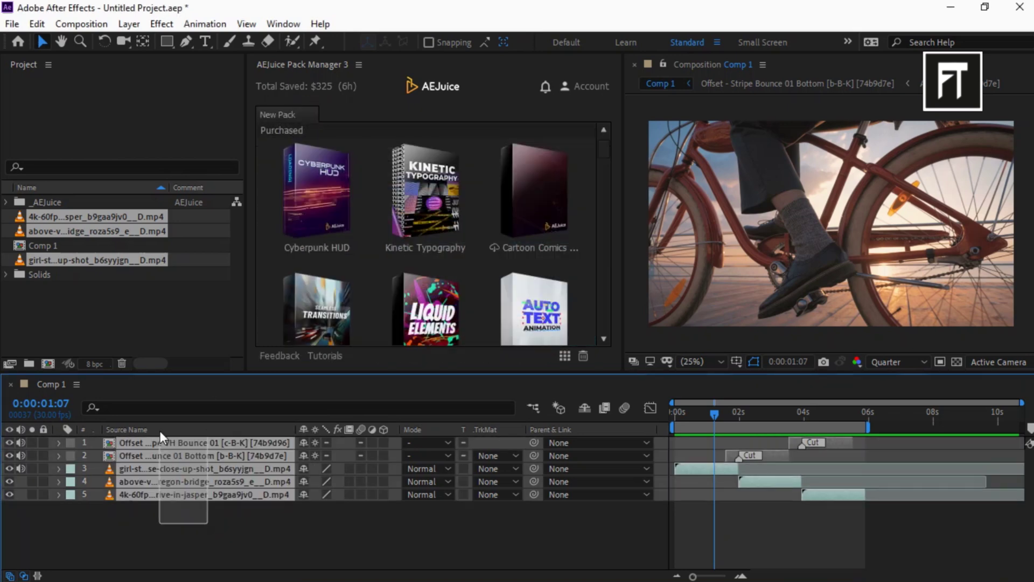
key("Delete")
left_click(139, 326)
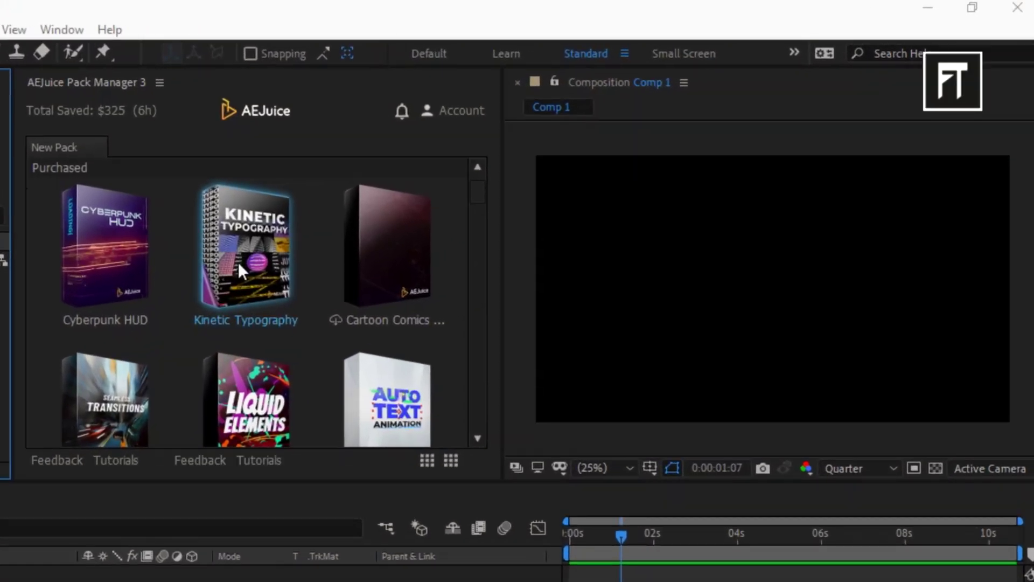
left_click(238, 262)
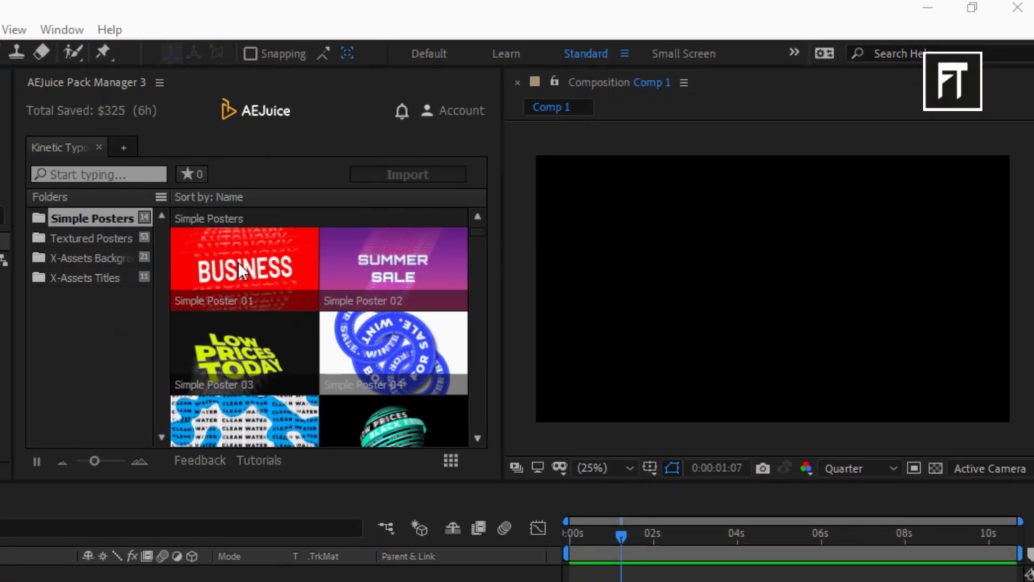
mouse_move(394, 269)
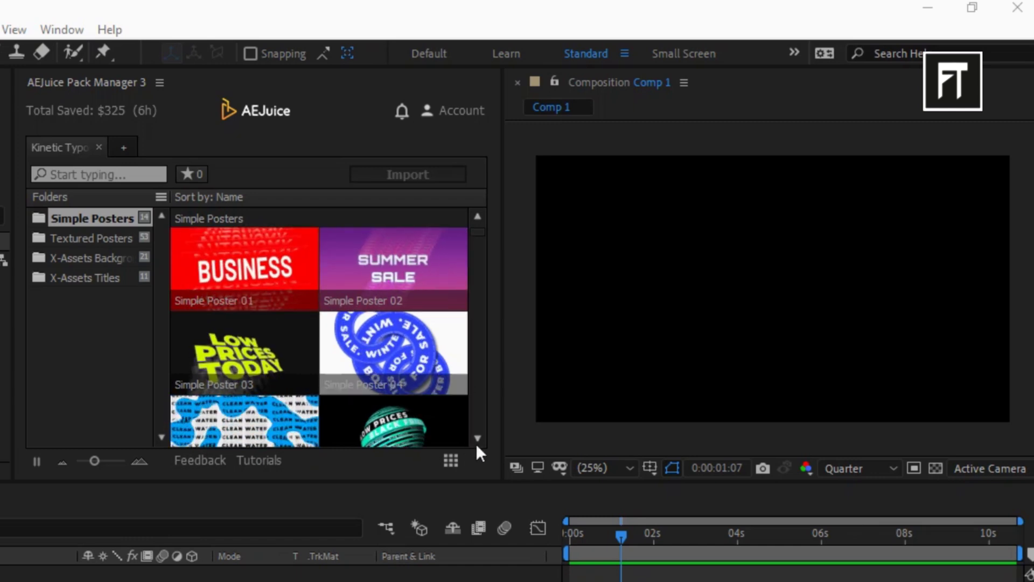
Enlarge the poster thumbnails and drag Textured Poster 13 into Comp 1.
left_click(478, 441)
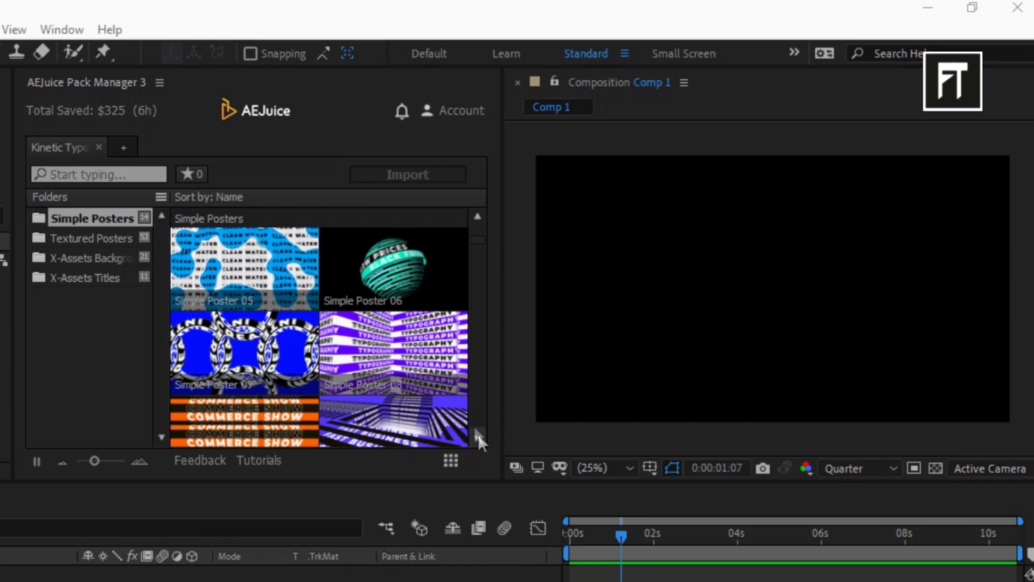
mouse_move(394, 421)
left_click(477, 437)
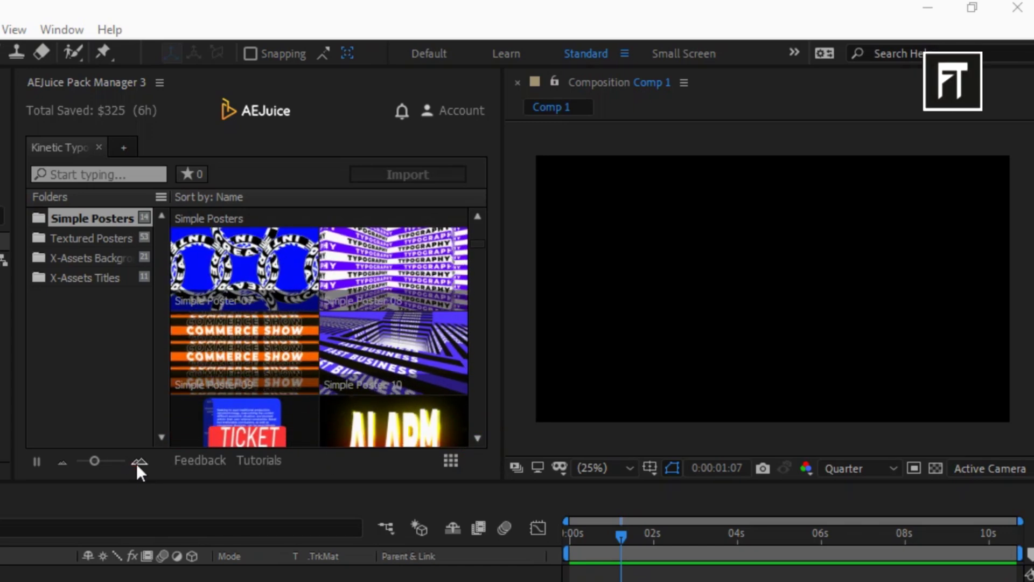
left_click(137, 463)
left_click(476, 217)
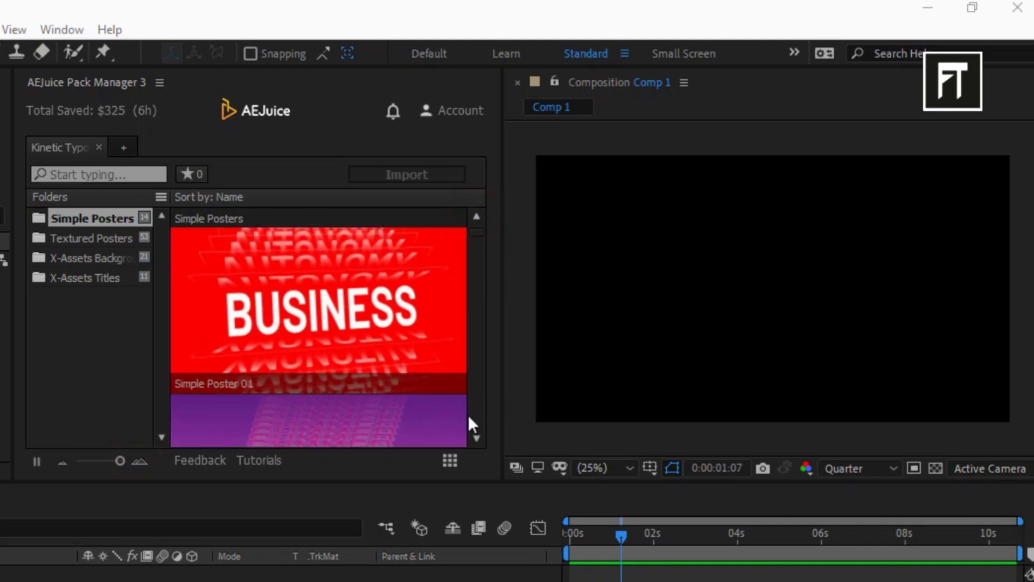
left_click(477, 438)
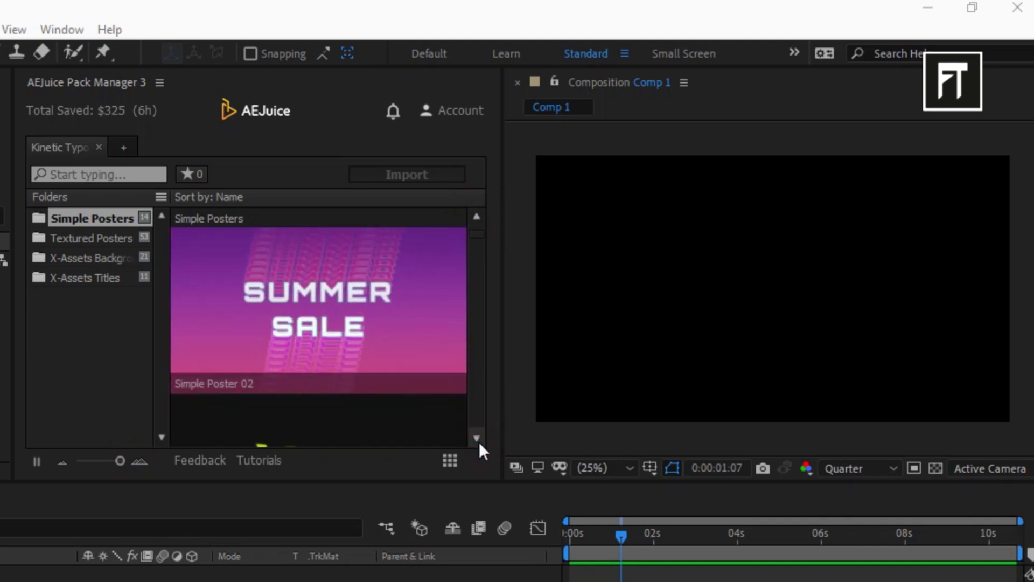
left_click(477, 438)
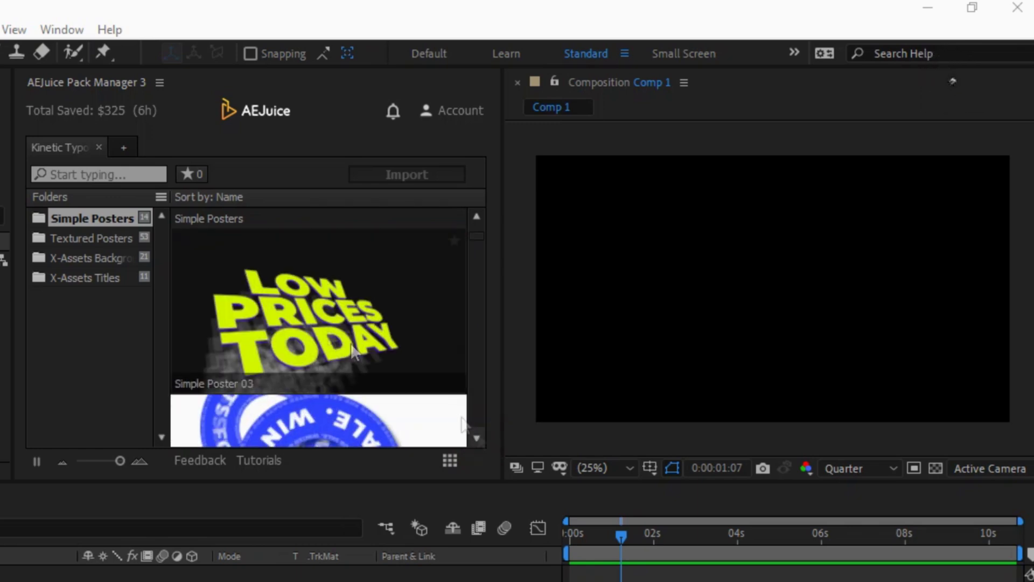
left_click(477, 438)
scroll(477, 438, "down", 2)
scroll(477, 437, "down", 2)
scroll(477, 437, "down", 1)
scroll(477, 437, "down", 5)
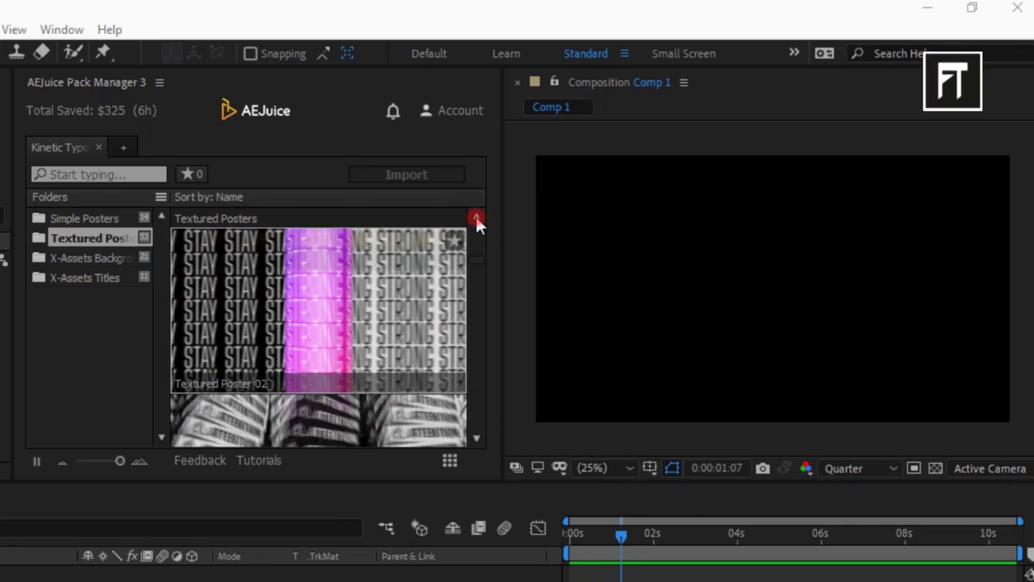
scroll(476, 438, "down", 2)
scroll(478, 443, "down", 3)
scroll(478, 444, "down", 2)
scroll(478, 444, "down", 2)
scroll(477, 444, "down", 3)
left_click_drag(319, 307, 612, 515)
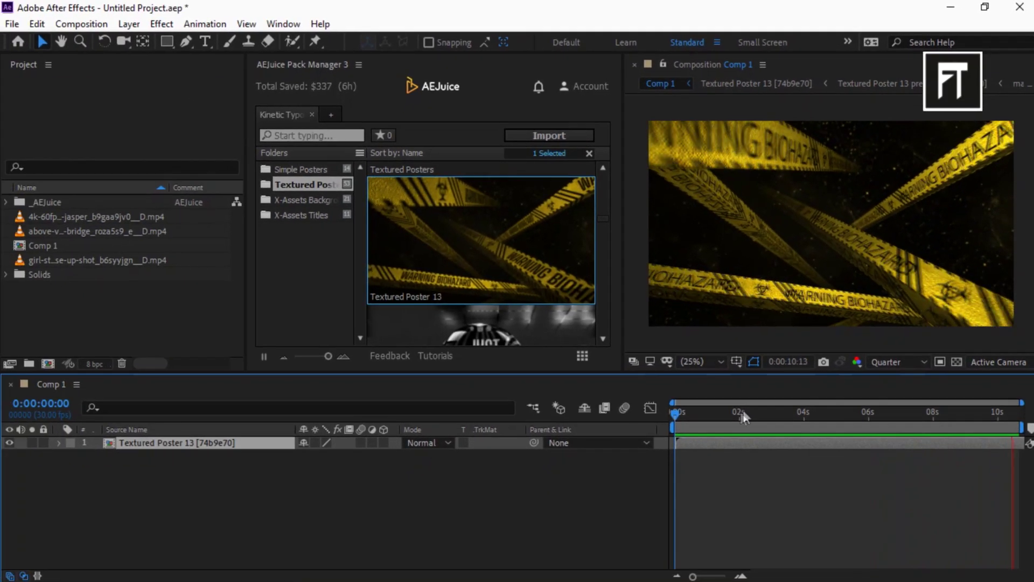
Delete the Textured Poster 13 layer from Comp 1.
left_click(142, 449)
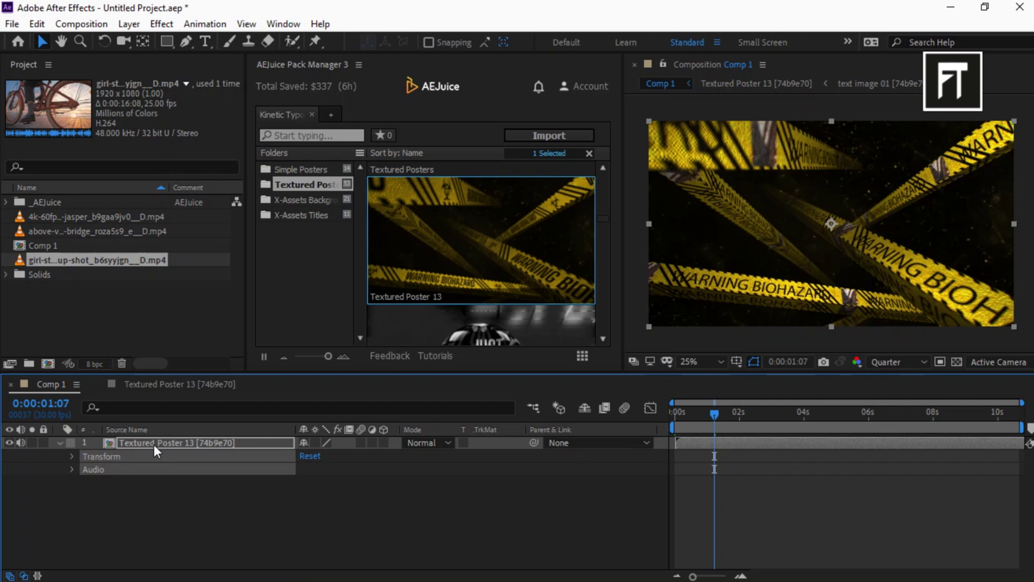
key("Delete")
left_click(150, 314)
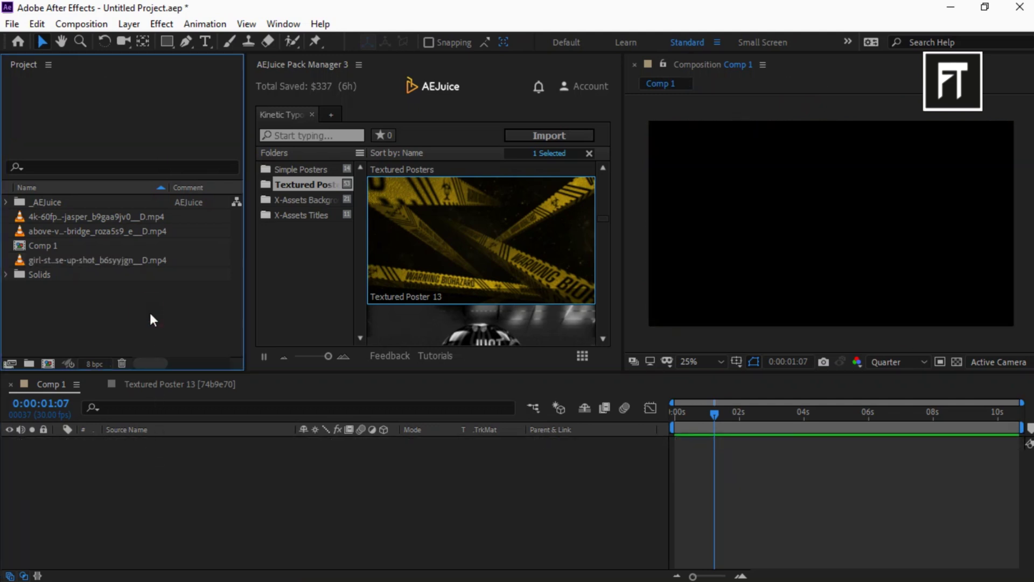
scroll(582, 227, "down", 3)
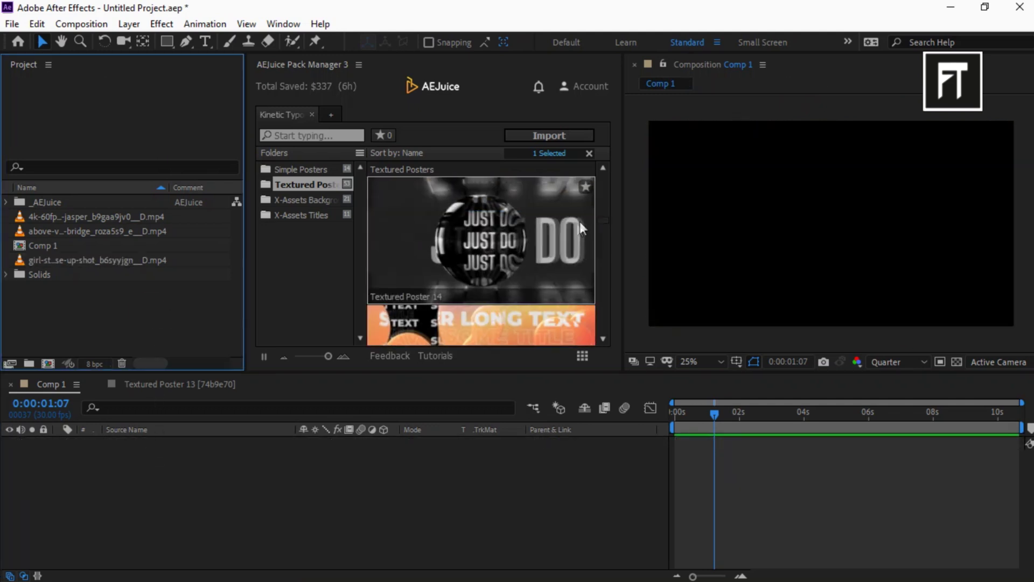
scroll(522, 253, "down", 2)
Import Textured Poster 15, preview it, and shorten the work area to its animation.
double_click(522, 249)
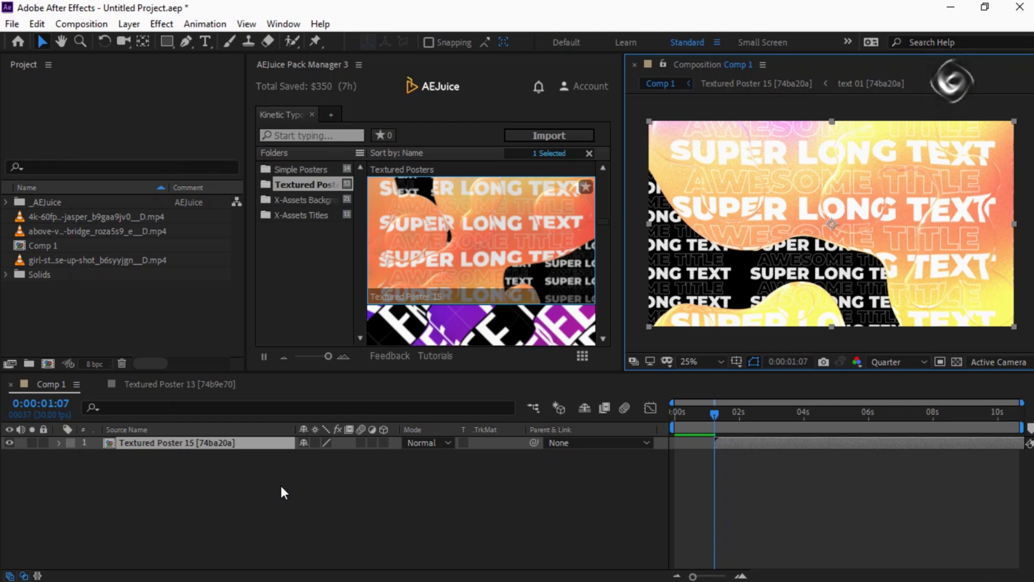
left_click(584, 489)
key("Home")
key("space")
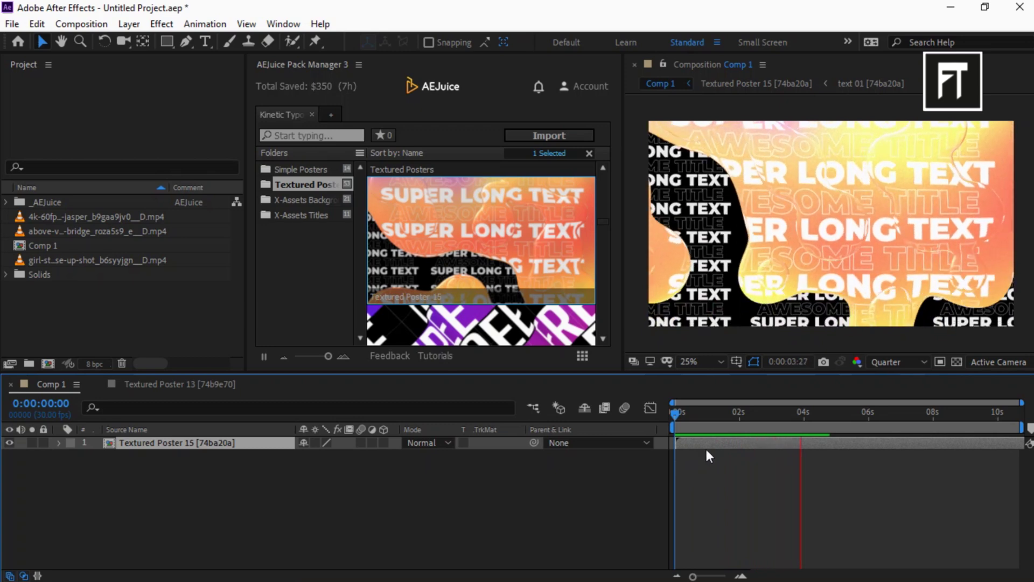
key("space")
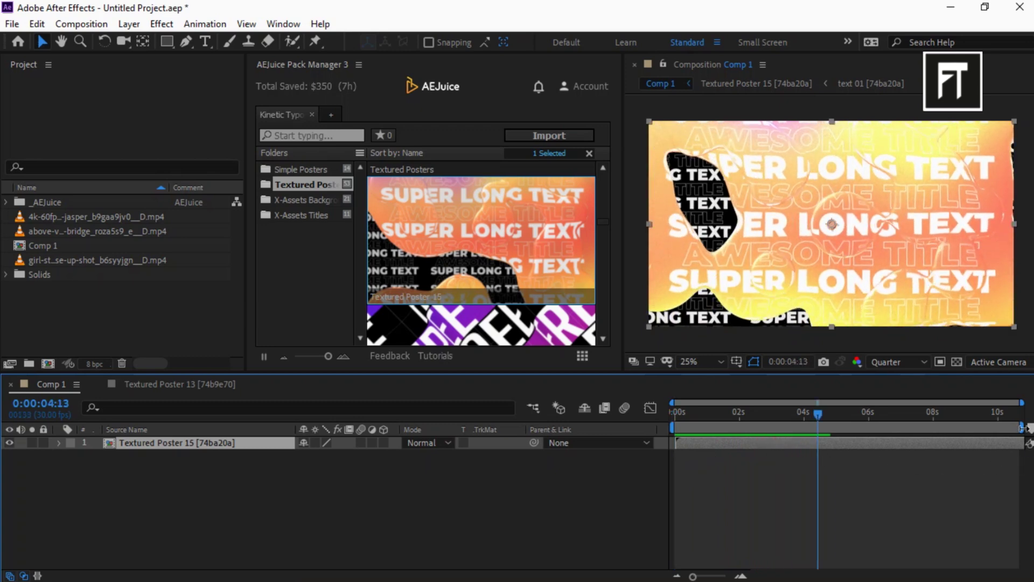
left_click_drag(1026, 429, 859, 431)
key("space")
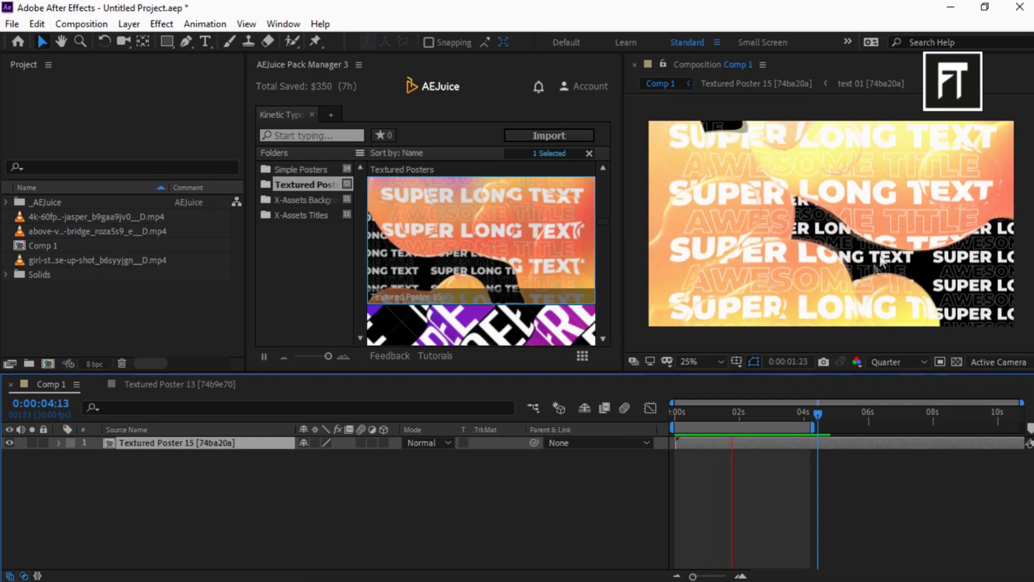
In Textured Poster 15's text 01 precomp, retype Text 01 and Text 02 as LIQUID TEXT and CREATIVE TYPO.
left_click(704, 412)
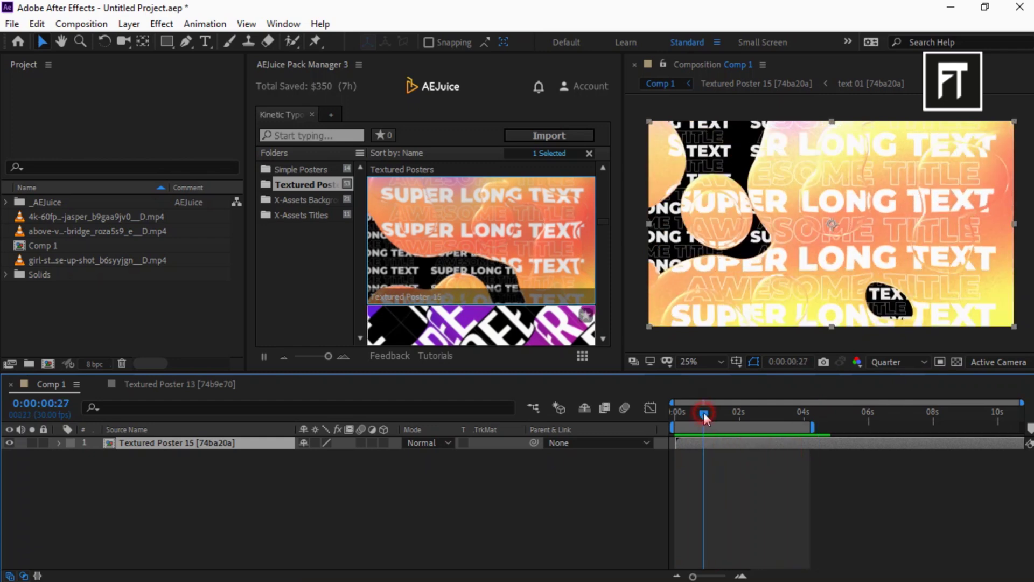
double_click(190, 443)
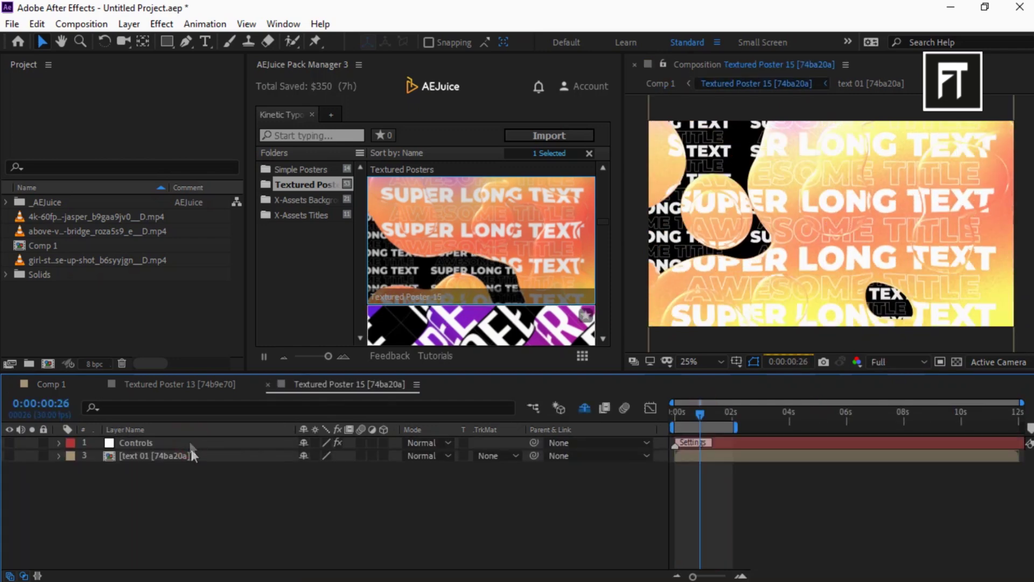
double_click(200, 456)
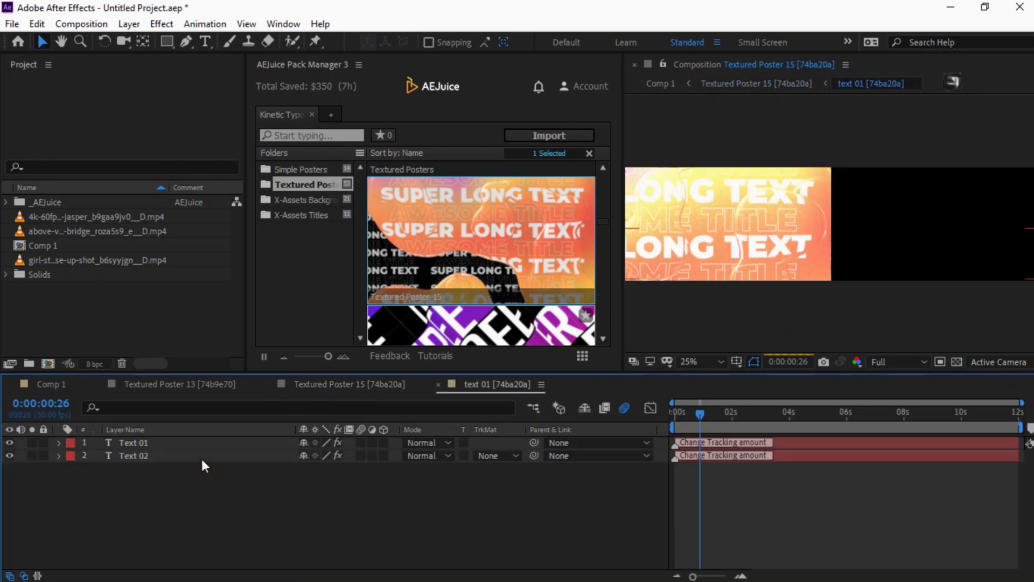
scroll(738, 207, "down", 1)
double_click(737, 207)
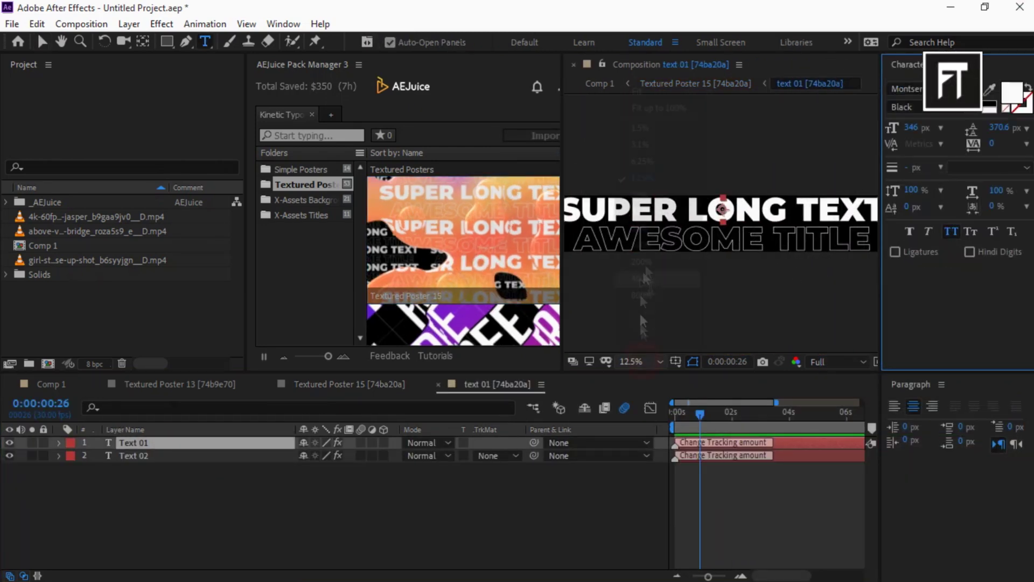
type("LIQUID TEXT")
double_click(719, 240)
type("CREATIVE TYPO")
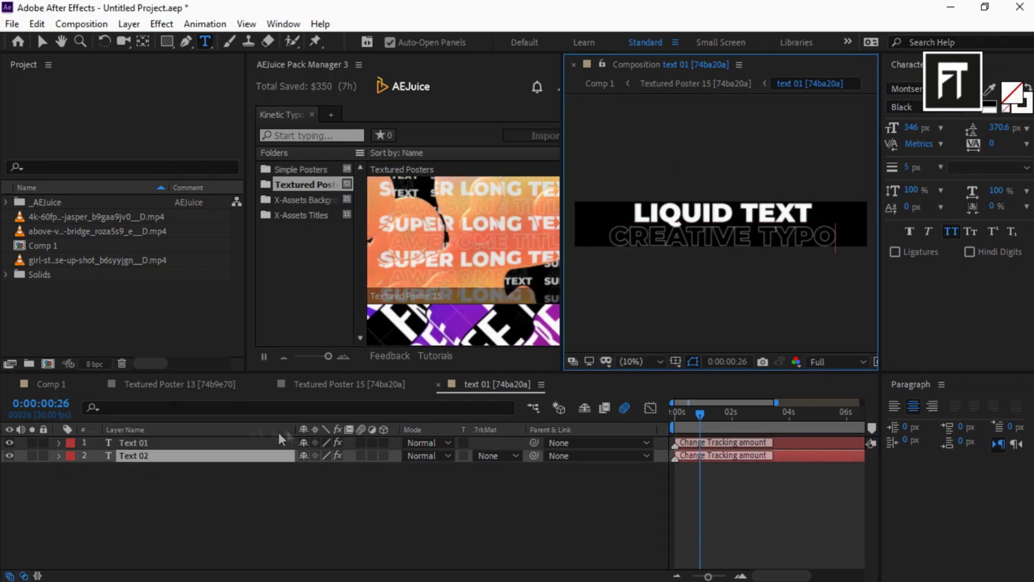
left_click(50, 384)
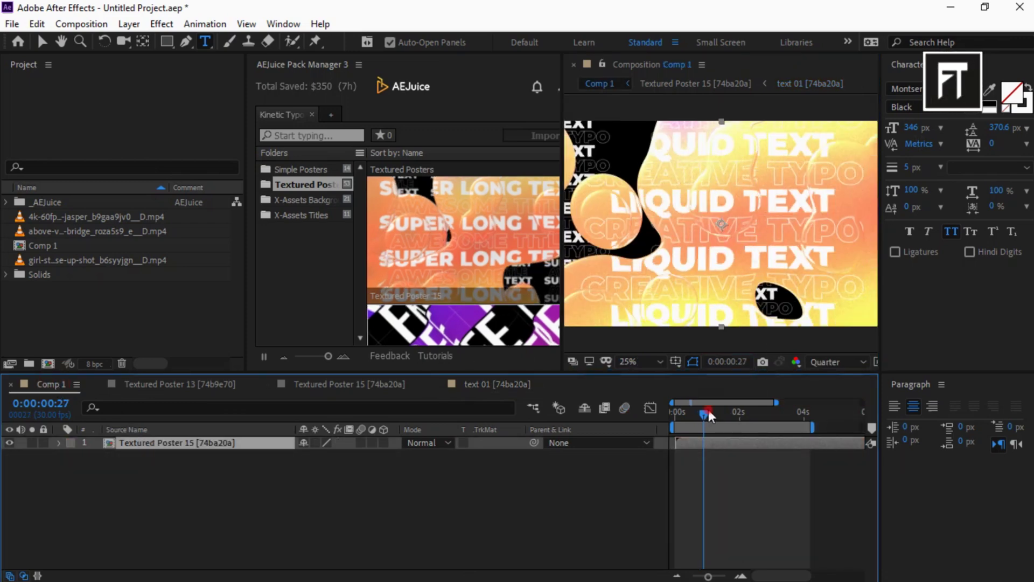
Widen the composition viewer and preview the LIQUID TEXT / CREATIVE TYPO poster in Comp 1.
left_click_drag(706, 413, 675, 413)
left_click_drag(882, 277, 944, 284)
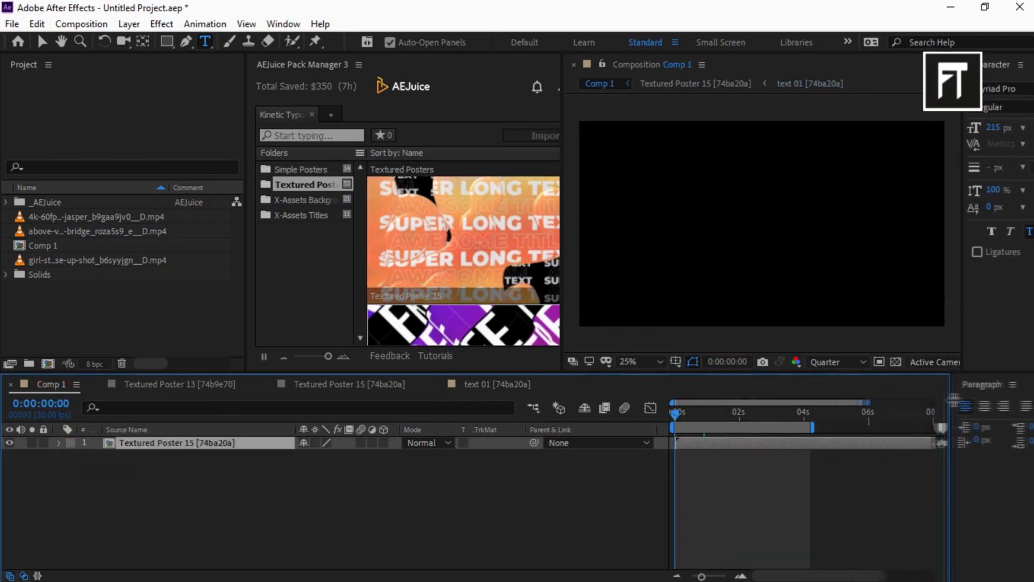
key("space")
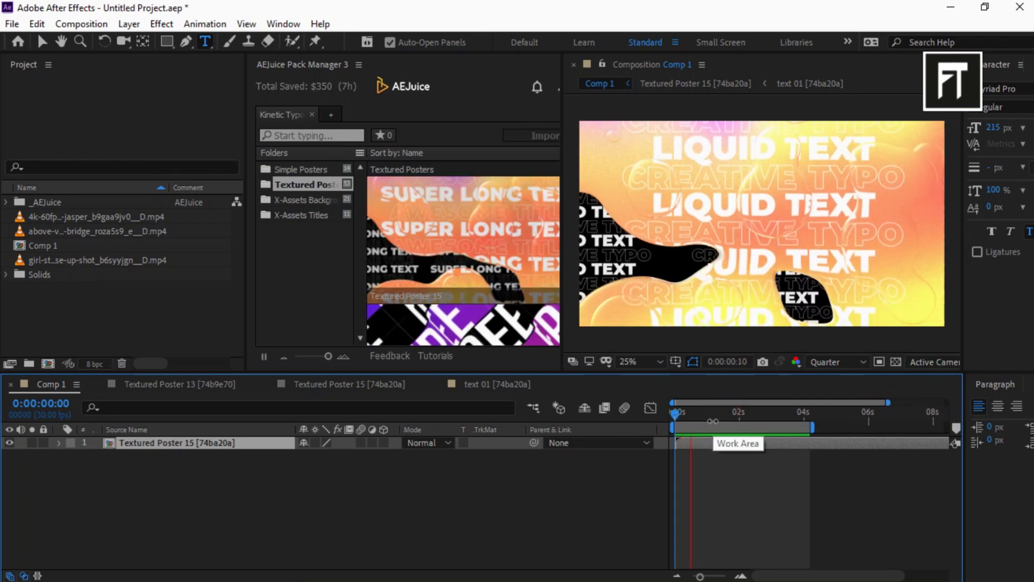